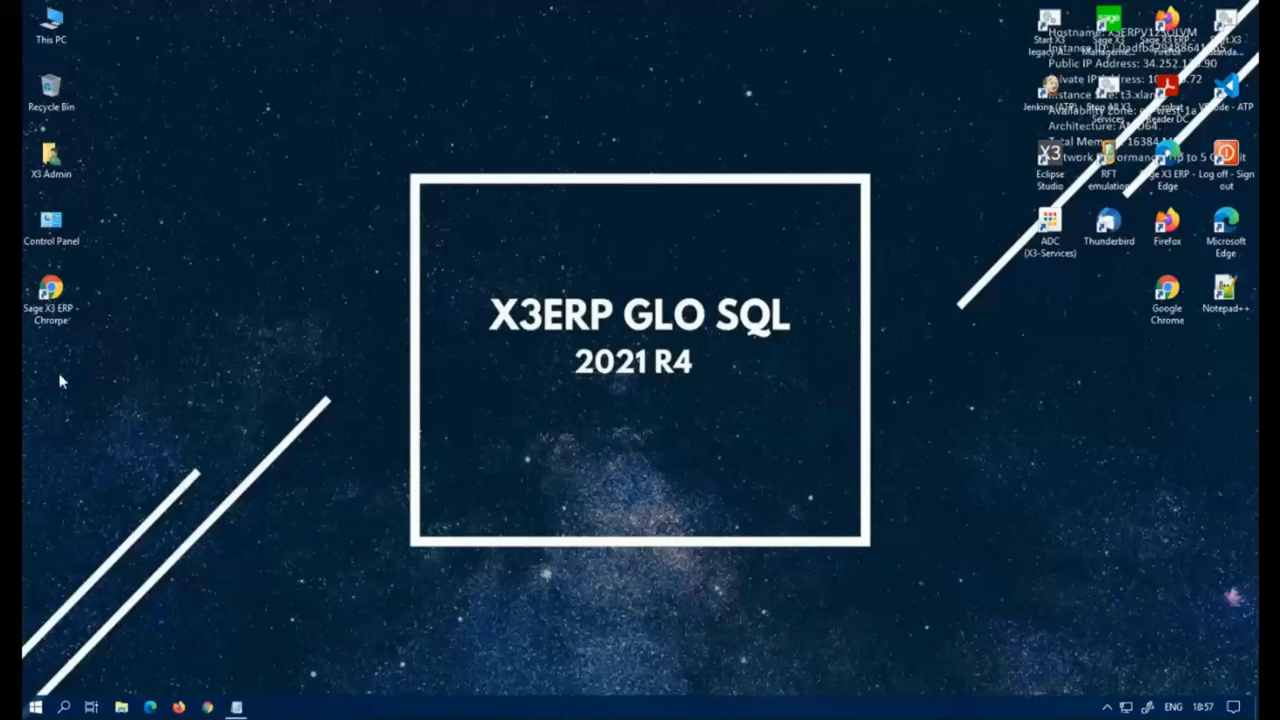
- Launch Sage X3 in Chrome, sign in with the saved login, and open the navigation compass
click(70, 310)
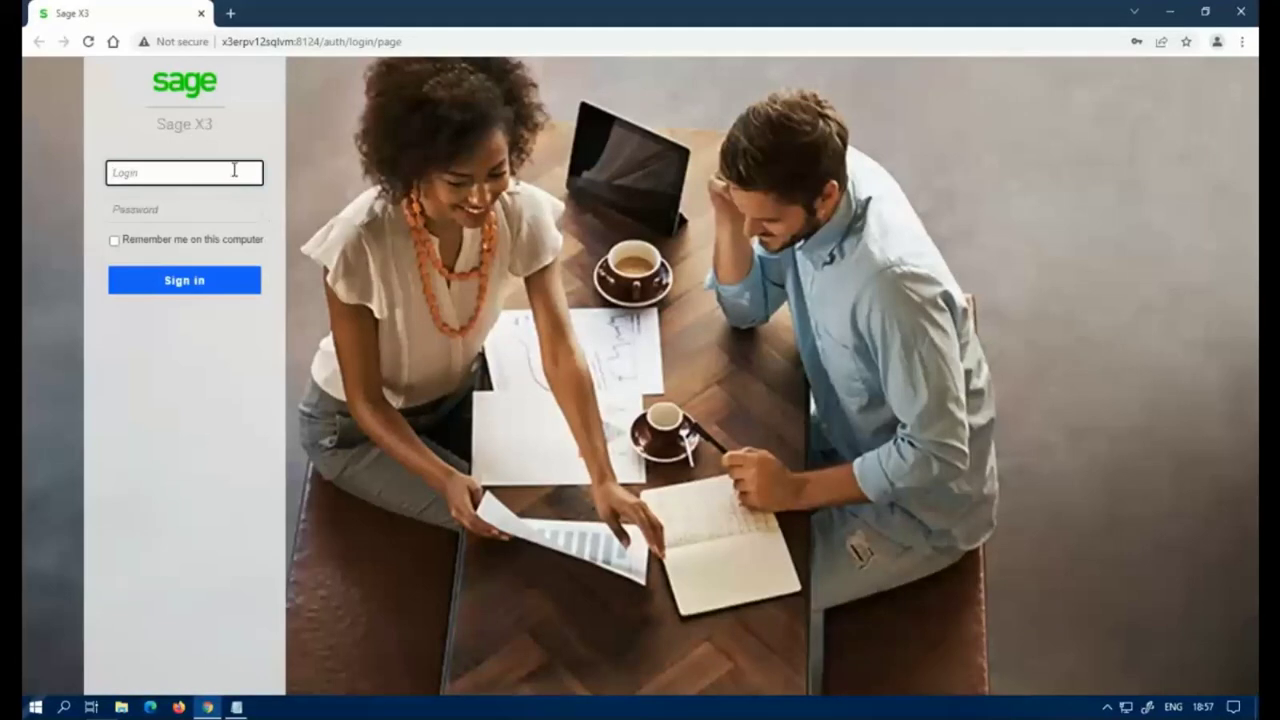
click(234, 172)
click(220, 222)
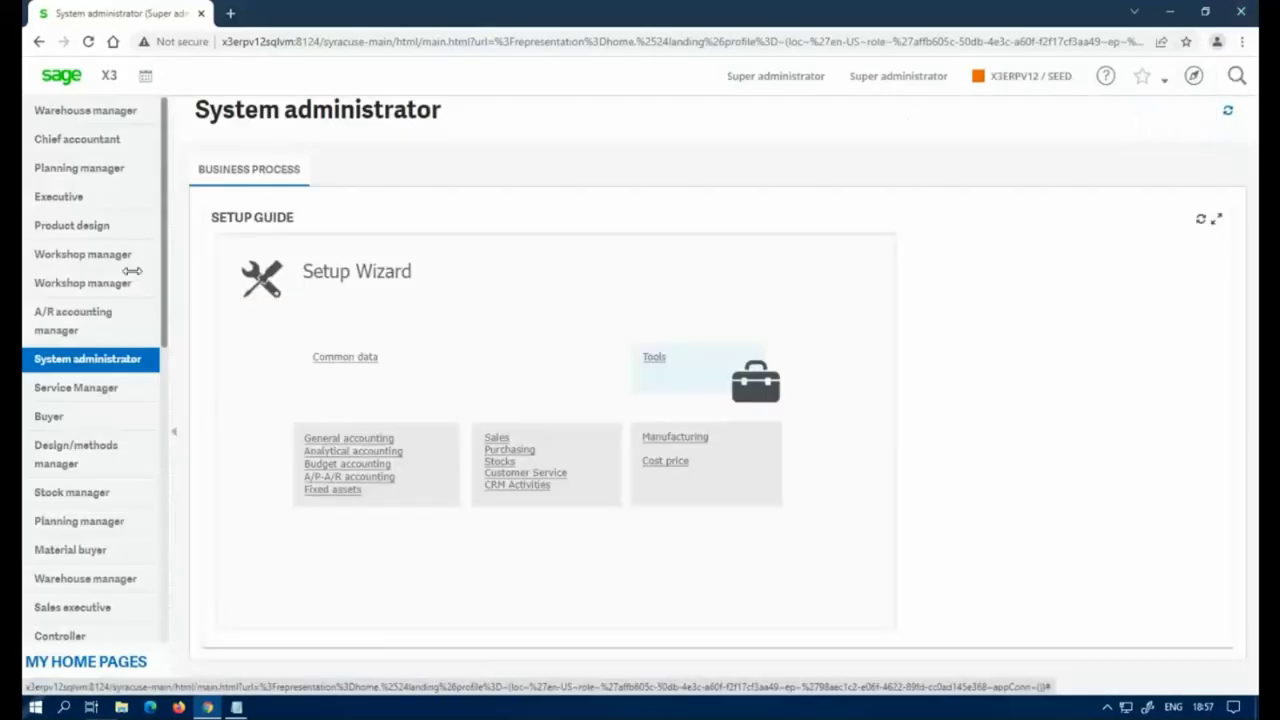
click(1028, 86)
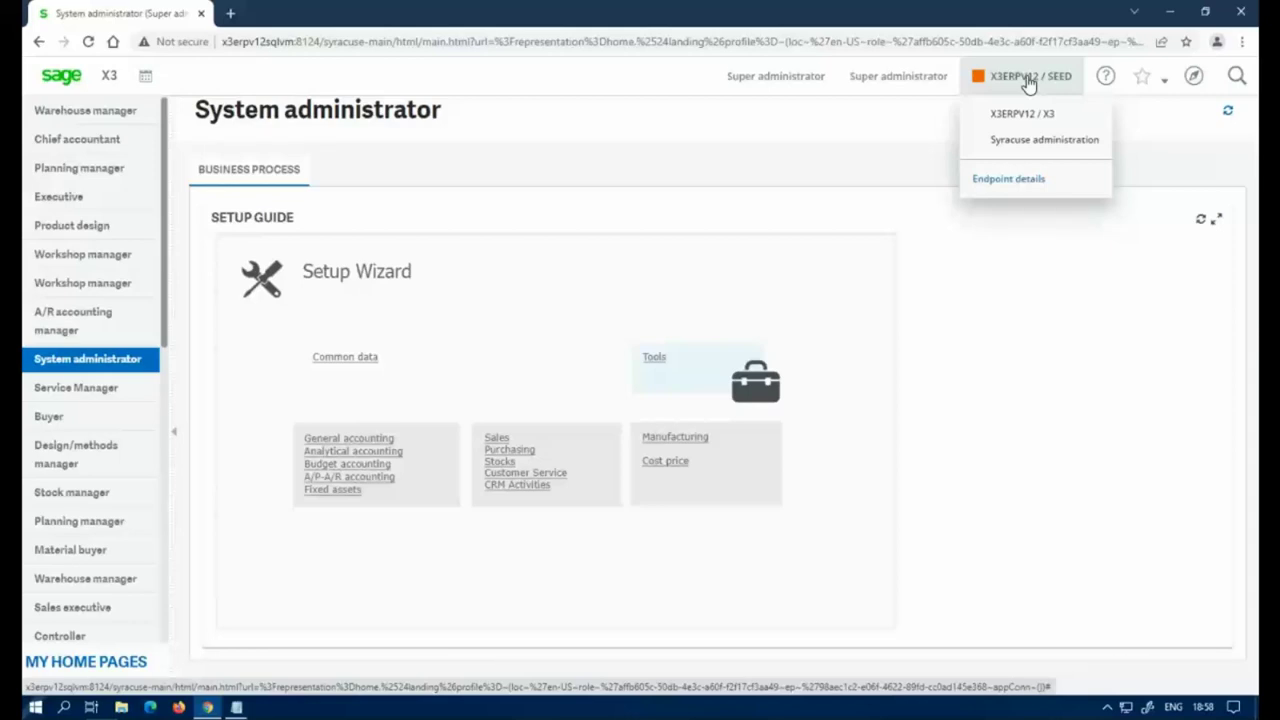
- Go to Servers > Hosts and open the X3ERPV12SQLVM host record
click(1194, 76)
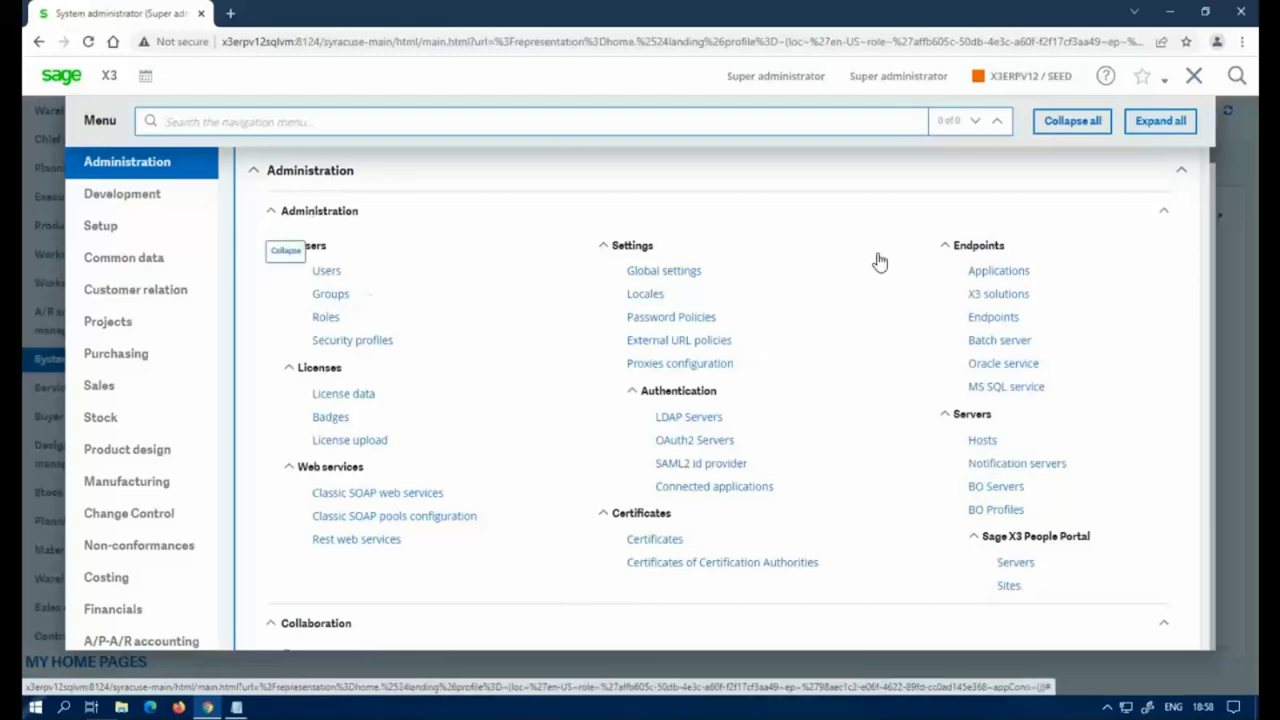
click(972, 441)
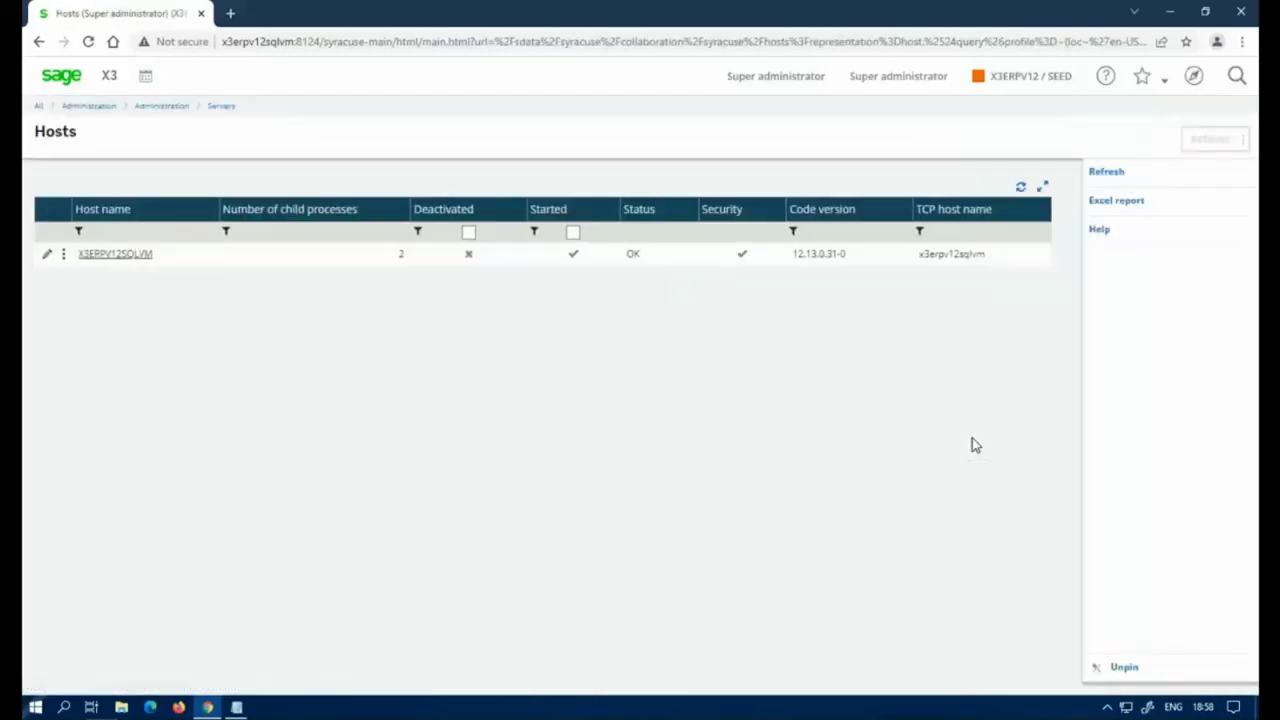
click(127, 255)
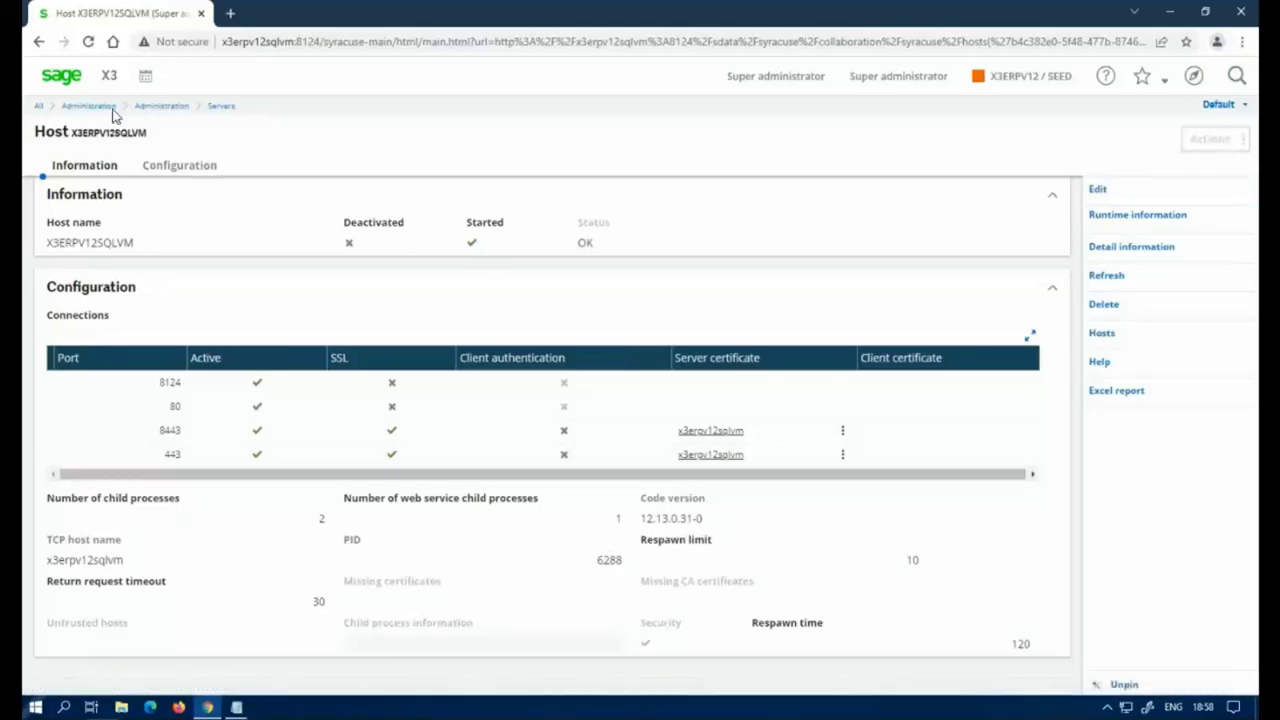
- From the home page, go to Web services > Classic SOAP pools configuration
click(48, 80)
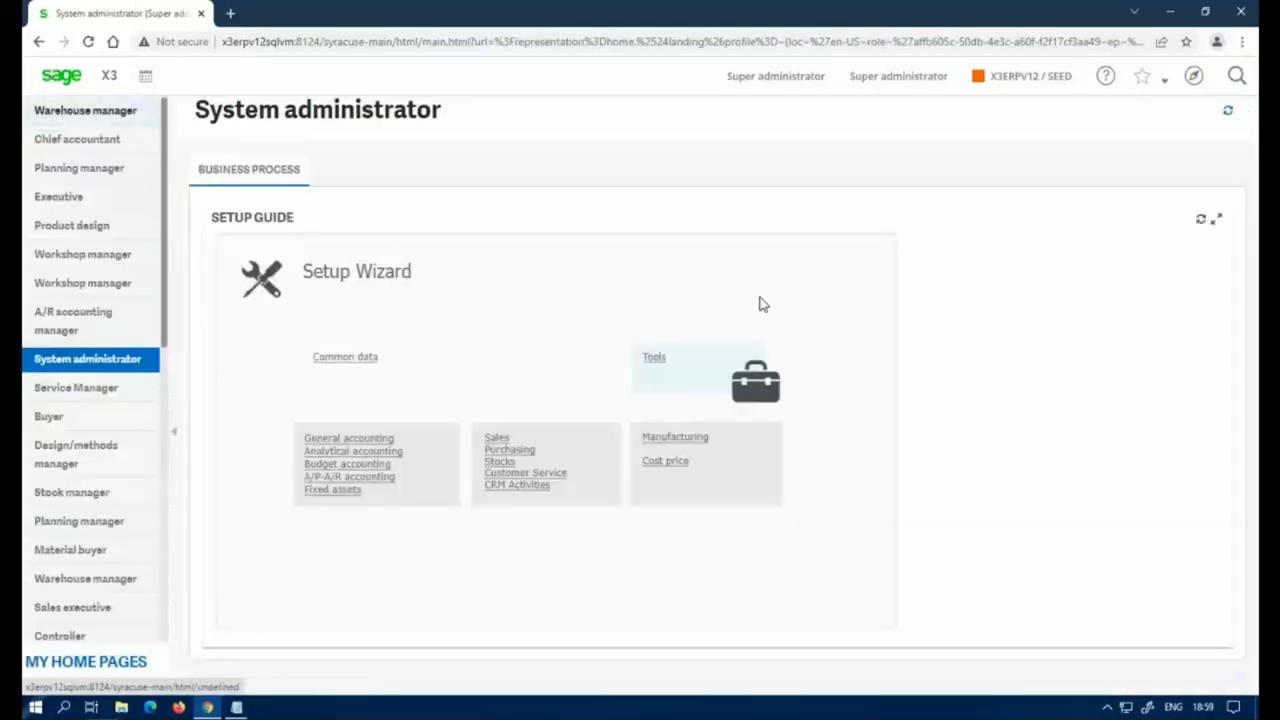
click(1193, 80)
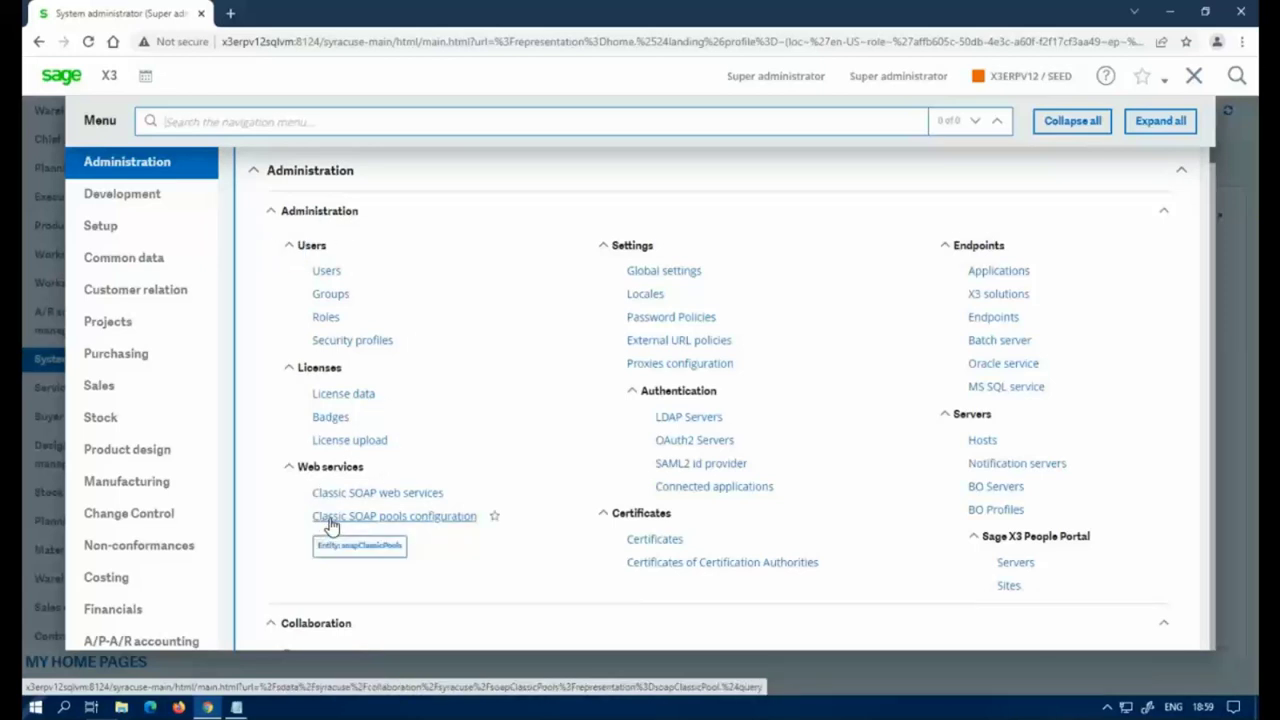
click(449, 518)
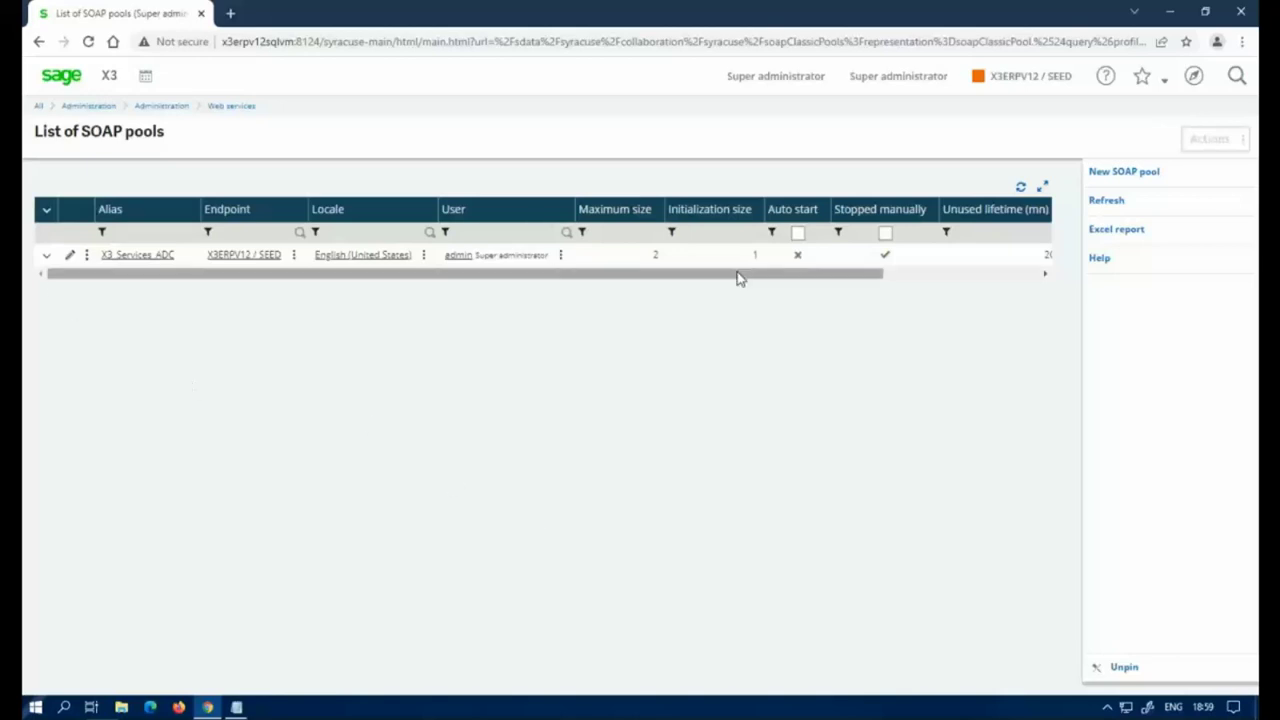
- Create a new SOAP pool with alias WSP and auto start enabled
click(1117, 180)
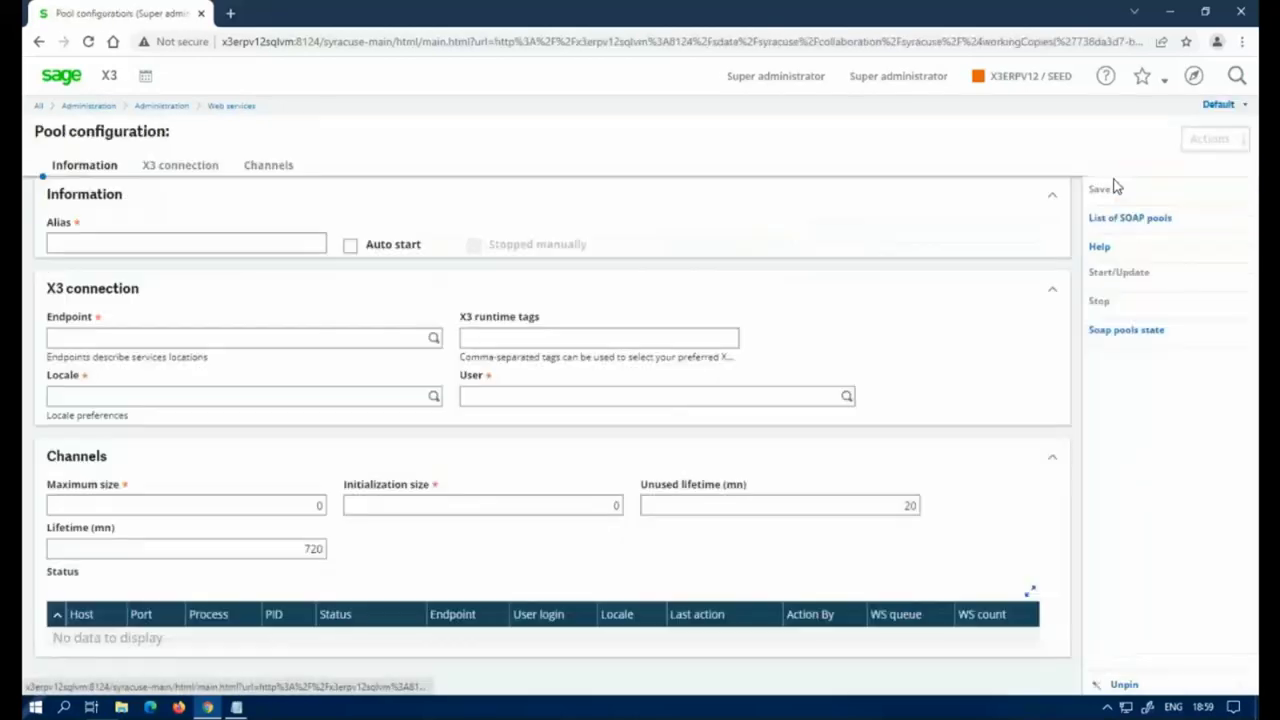
click(249, 240)
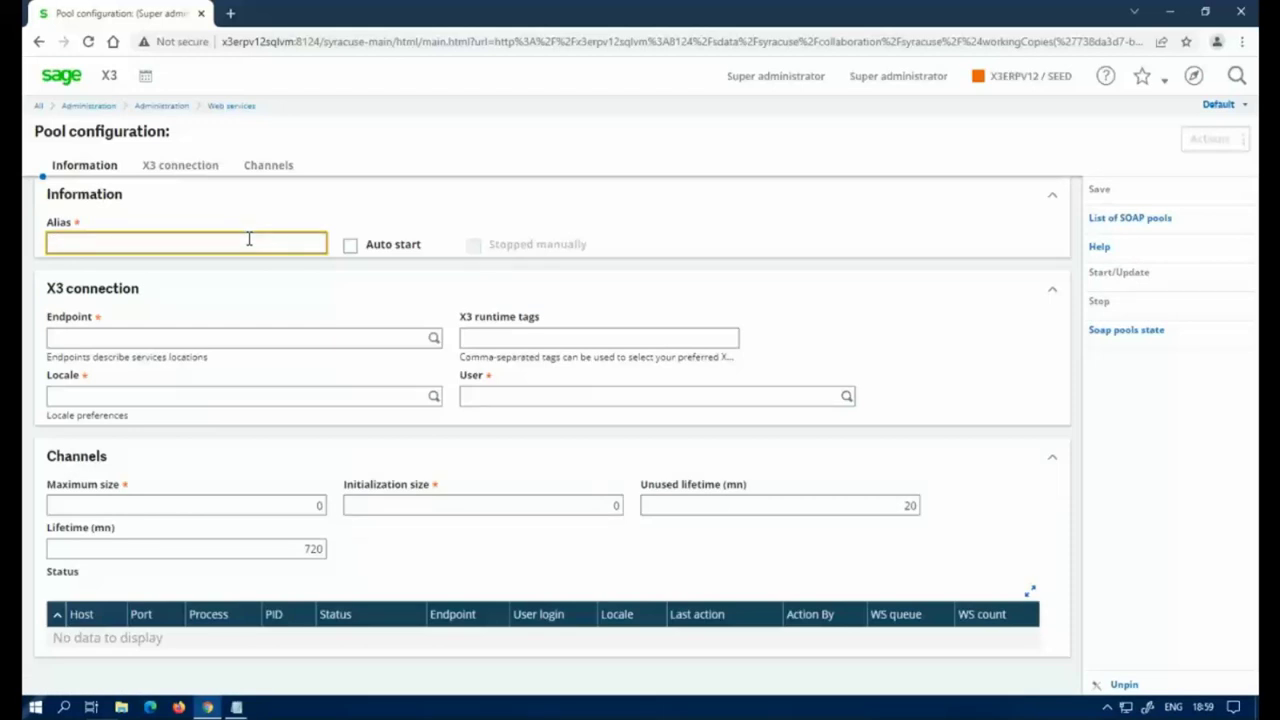
text(WSP)
click(351, 246)
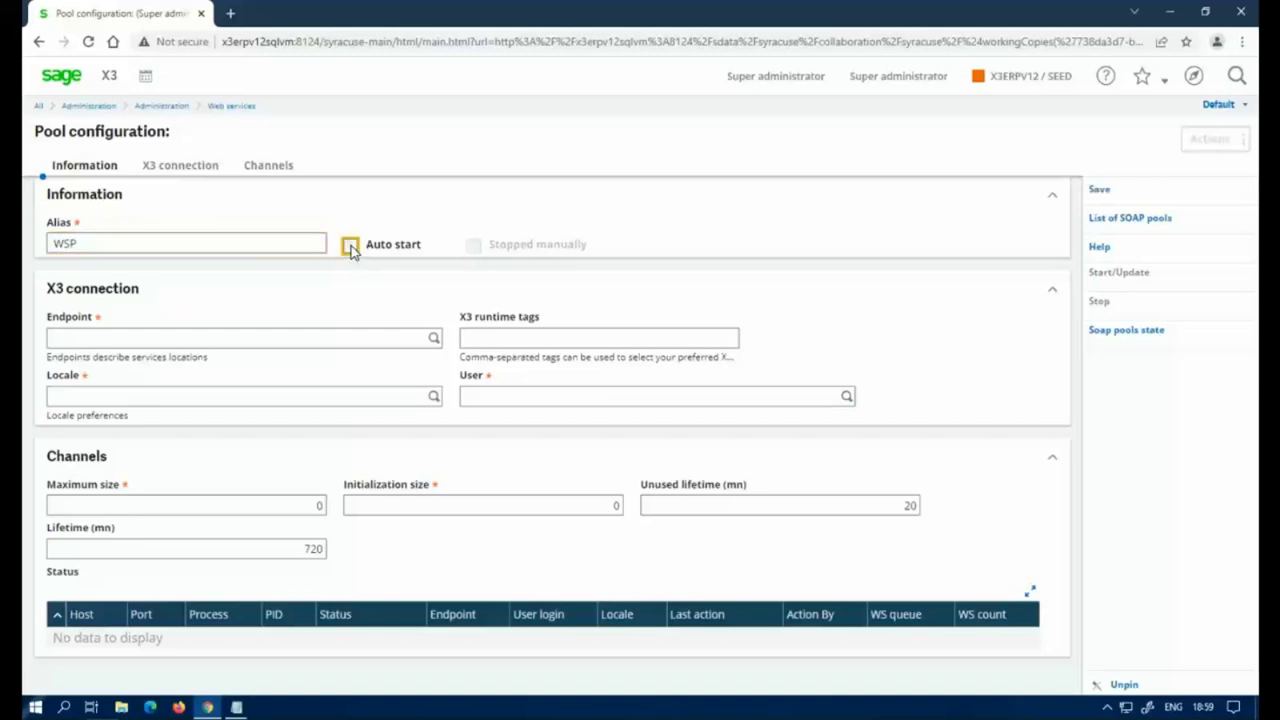
- Set the pool's endpoint to X3ERPV12 / SEED, locale English (United States), user Super administrator
click(434, 340)
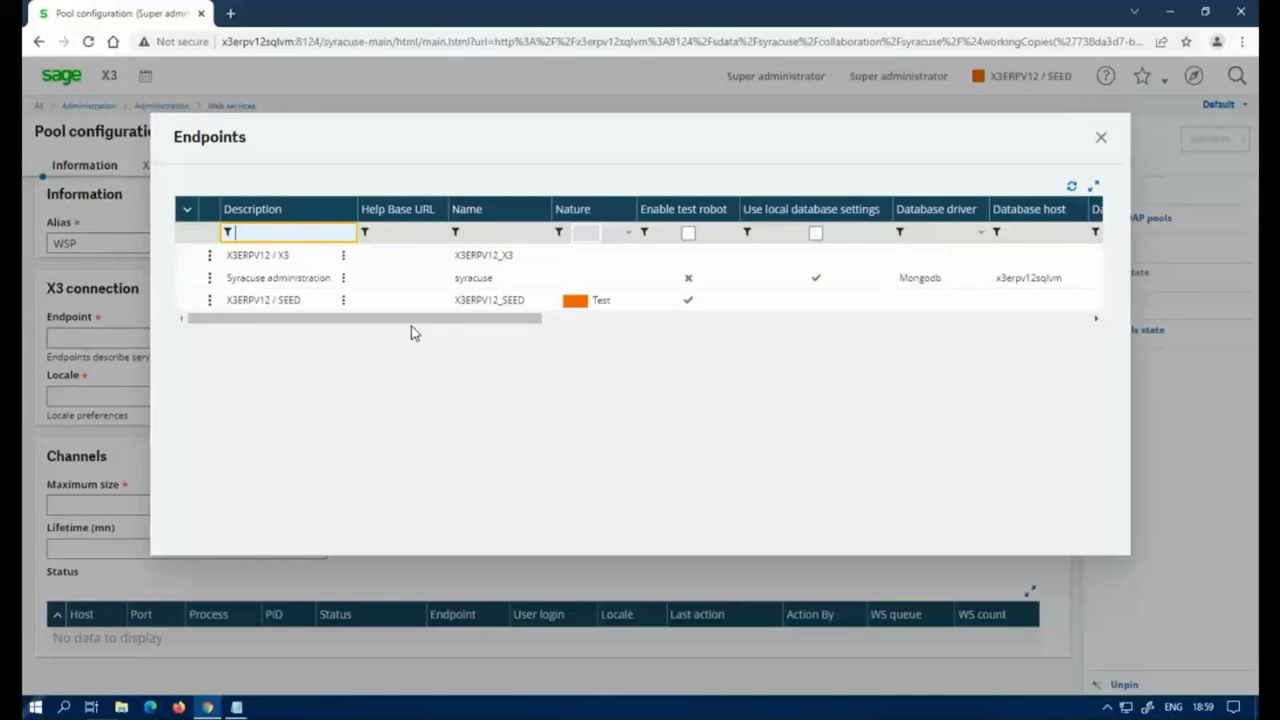
click(329, 300)
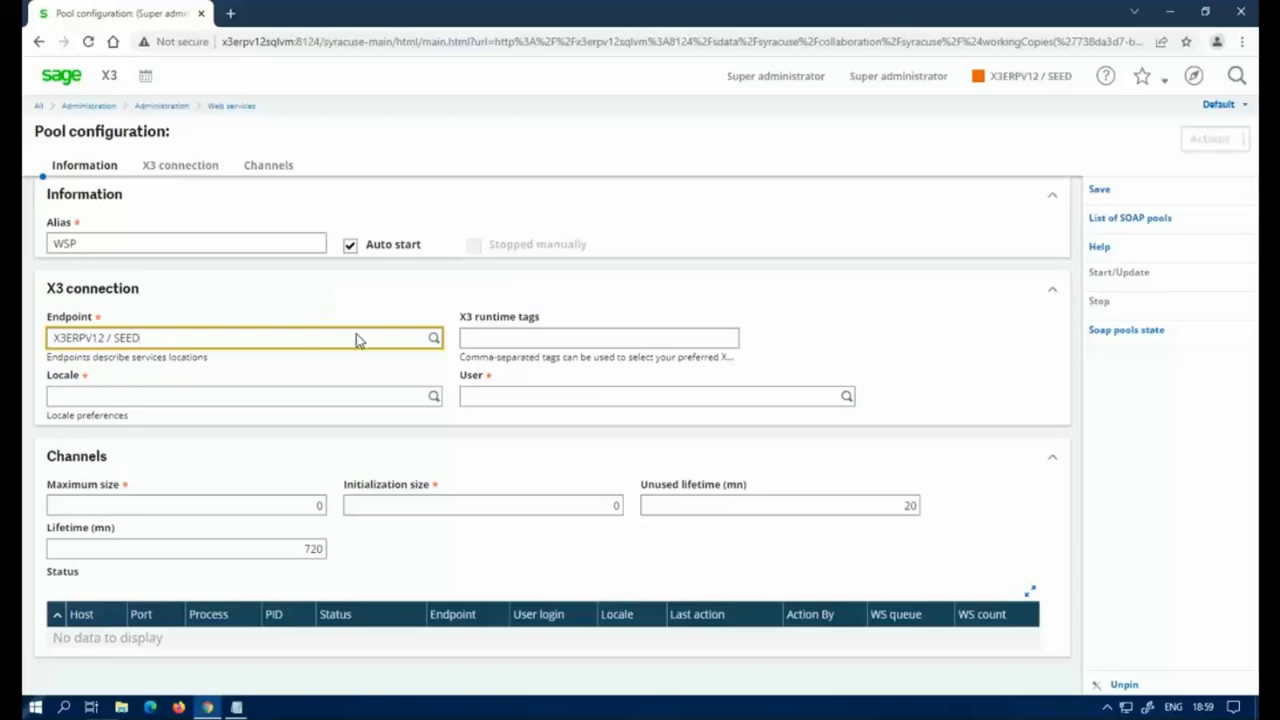
click(432, 397)
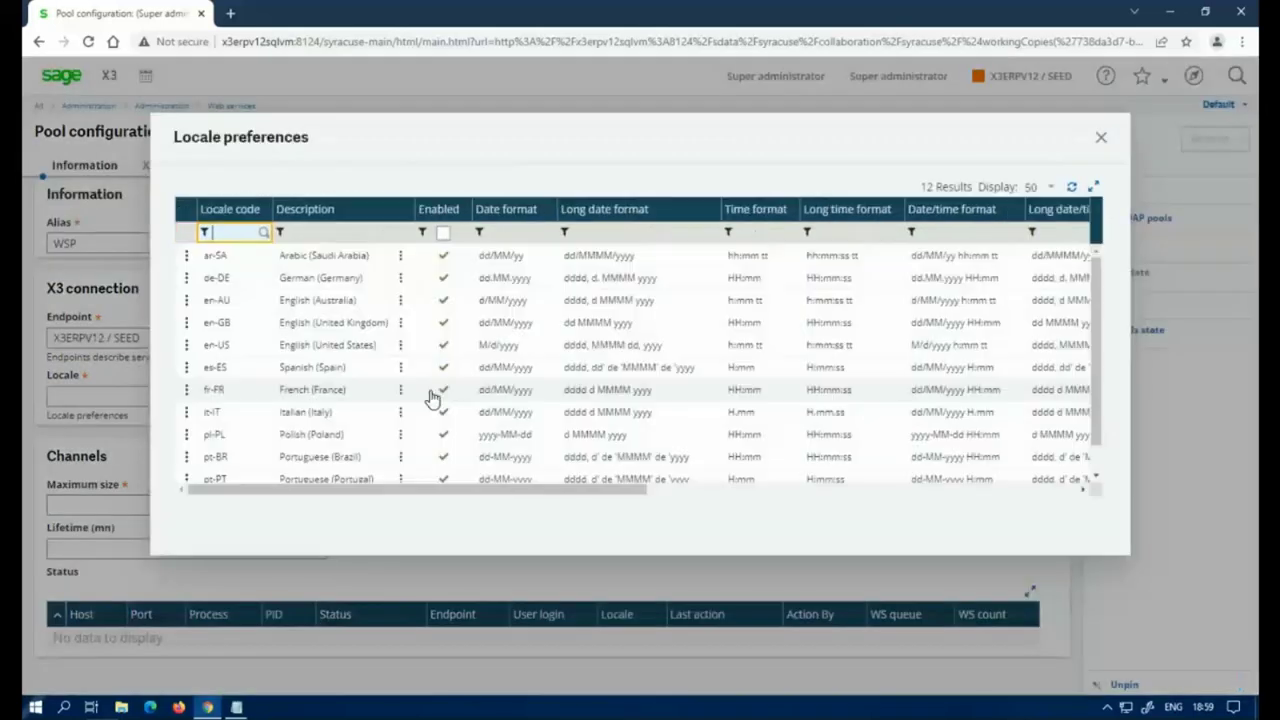
click(320, 347)
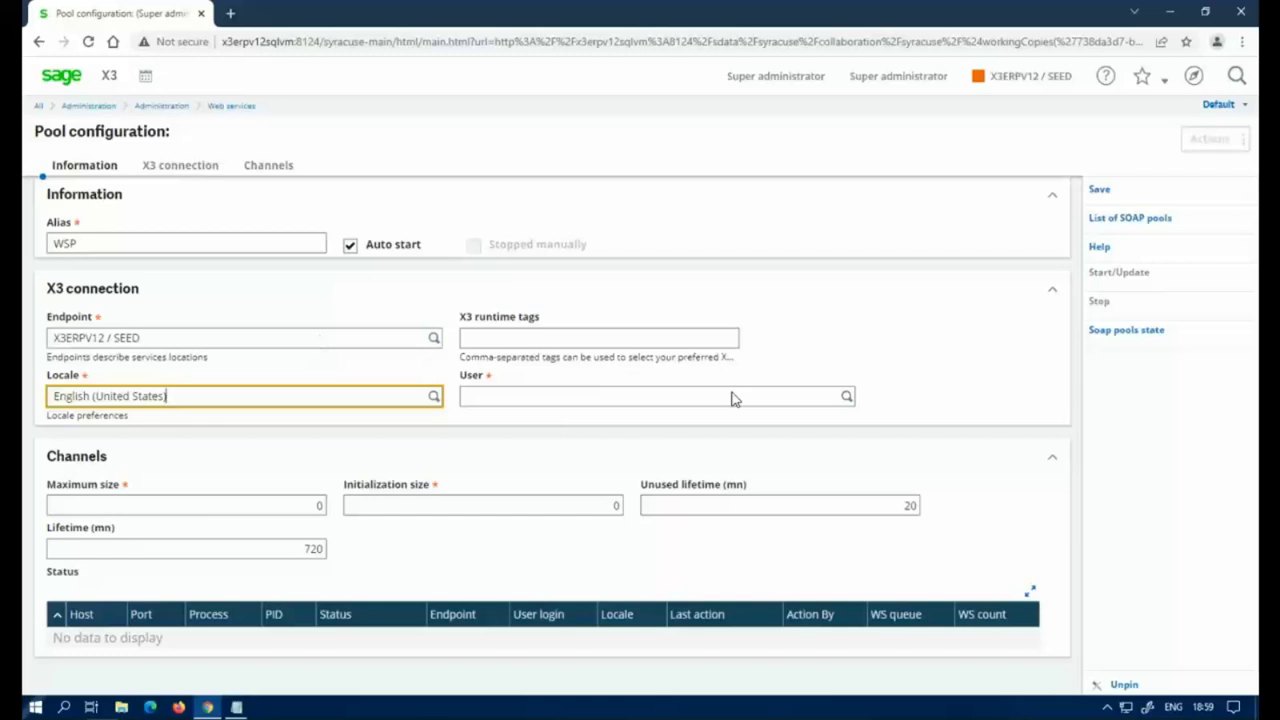
click(846, 396)
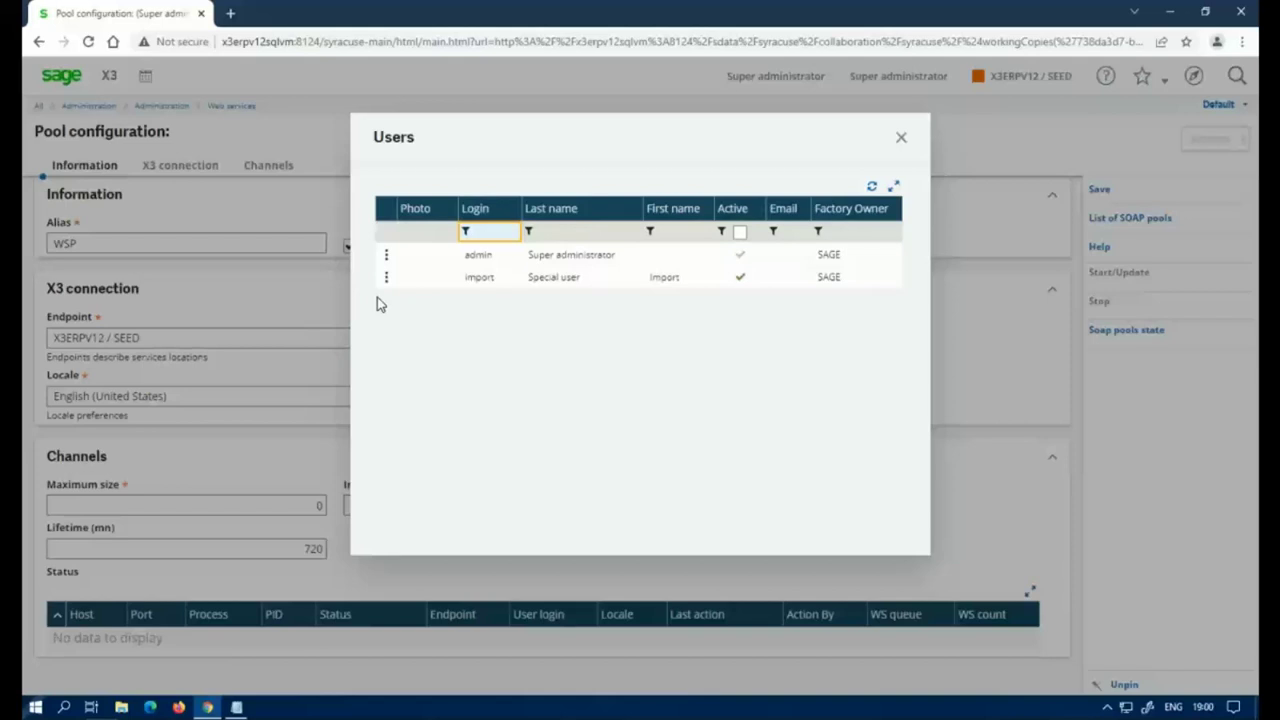
click(449, 262)
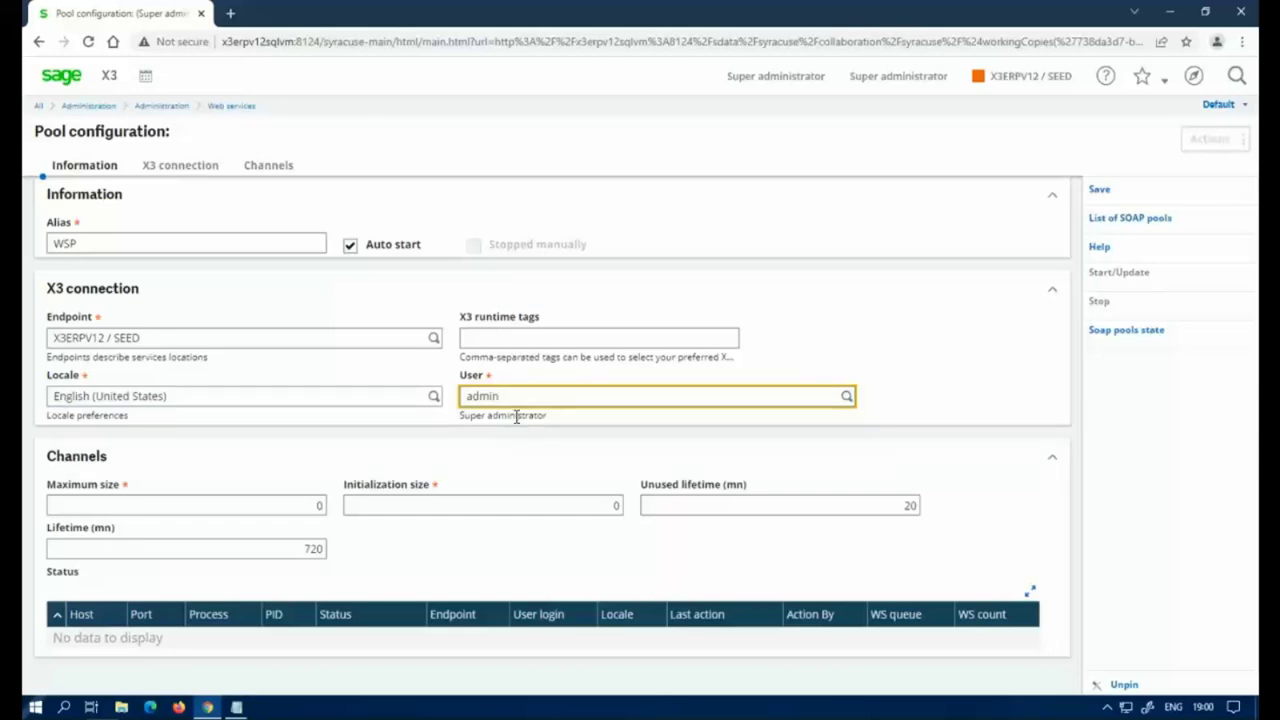
click(519, 506)
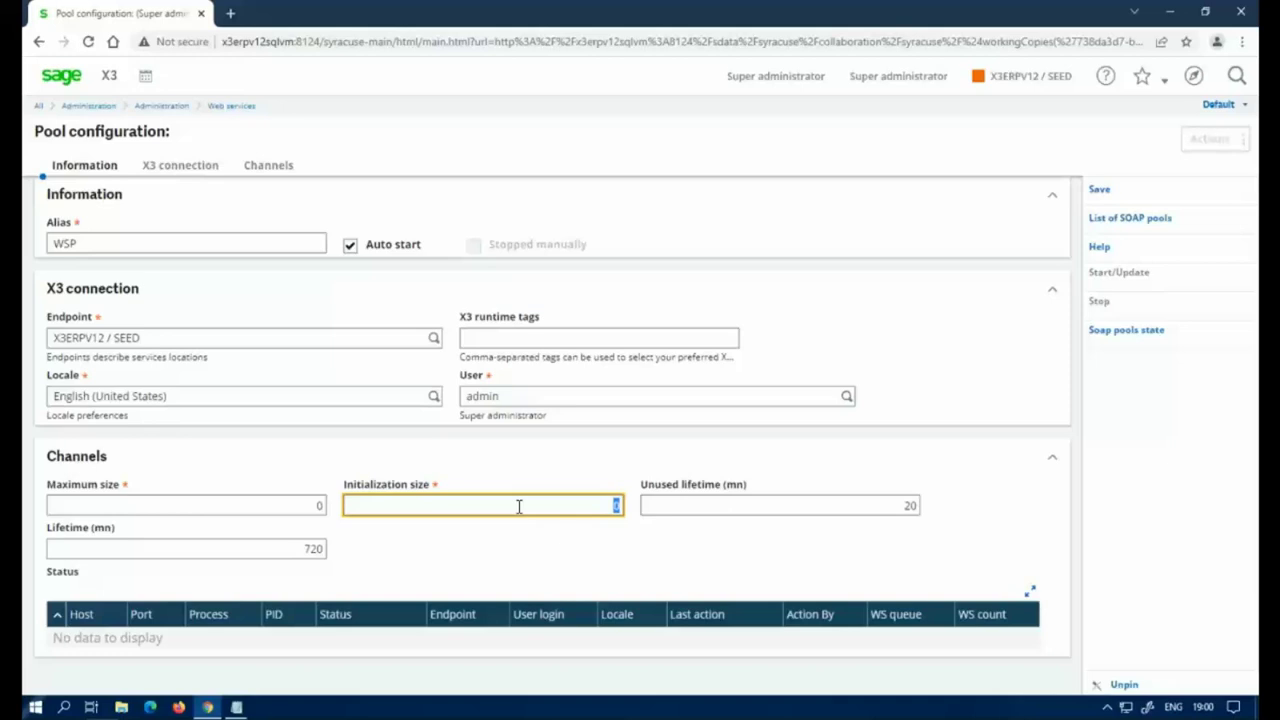
- Enter 2 for the WSP pool's initialization size and 2 for its maximum size
text(2)
click(298, 505)
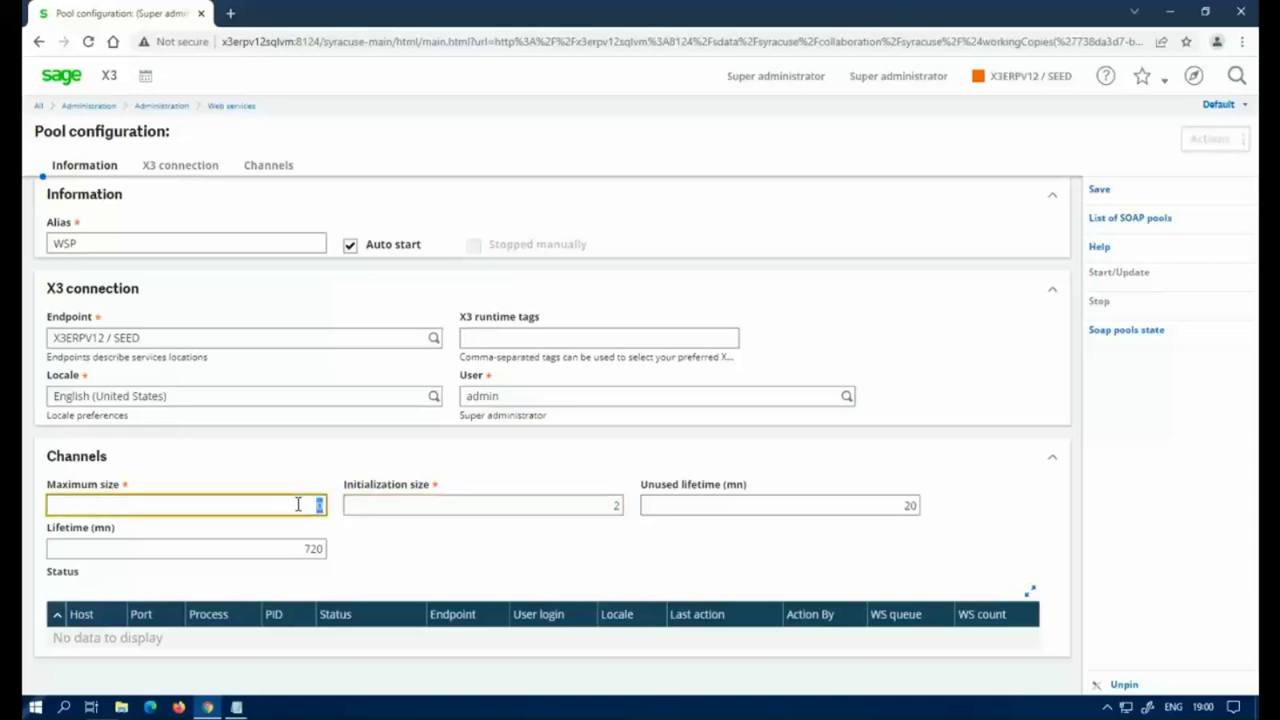
text(2)
key(BackSpace)
text(0)
key(BackSpace)
text(2)
- Save the WSP pool and launch it with Start/Update
click(1100, 192)
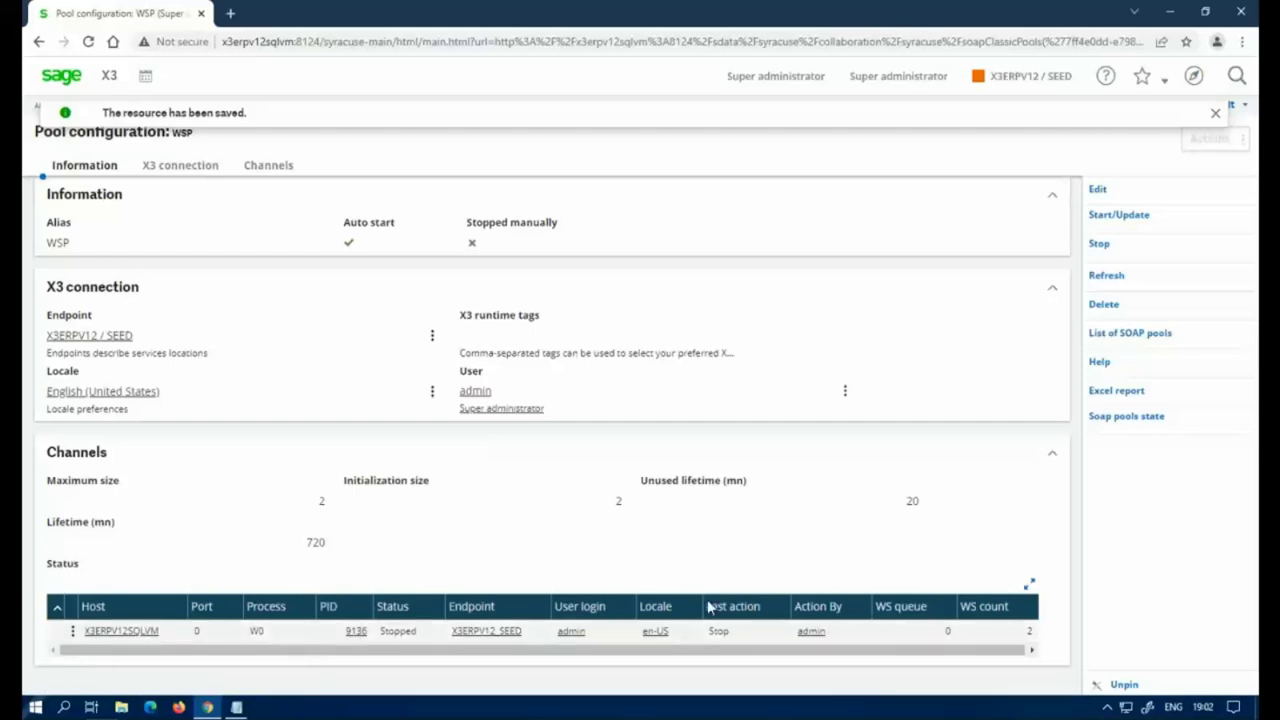
click(1101, 219)
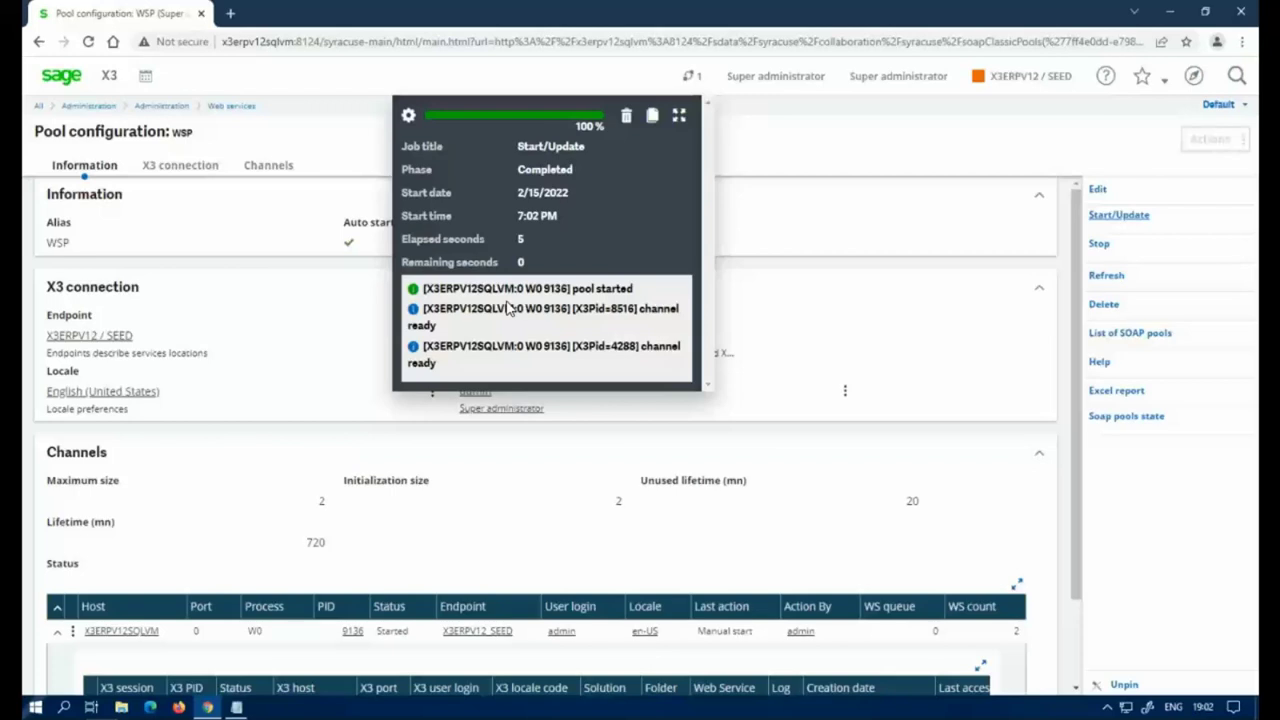
- Dismiss the start job panel, inspect the channel's two X3 sessions, and return home
scroll(822, 390, down, 1)
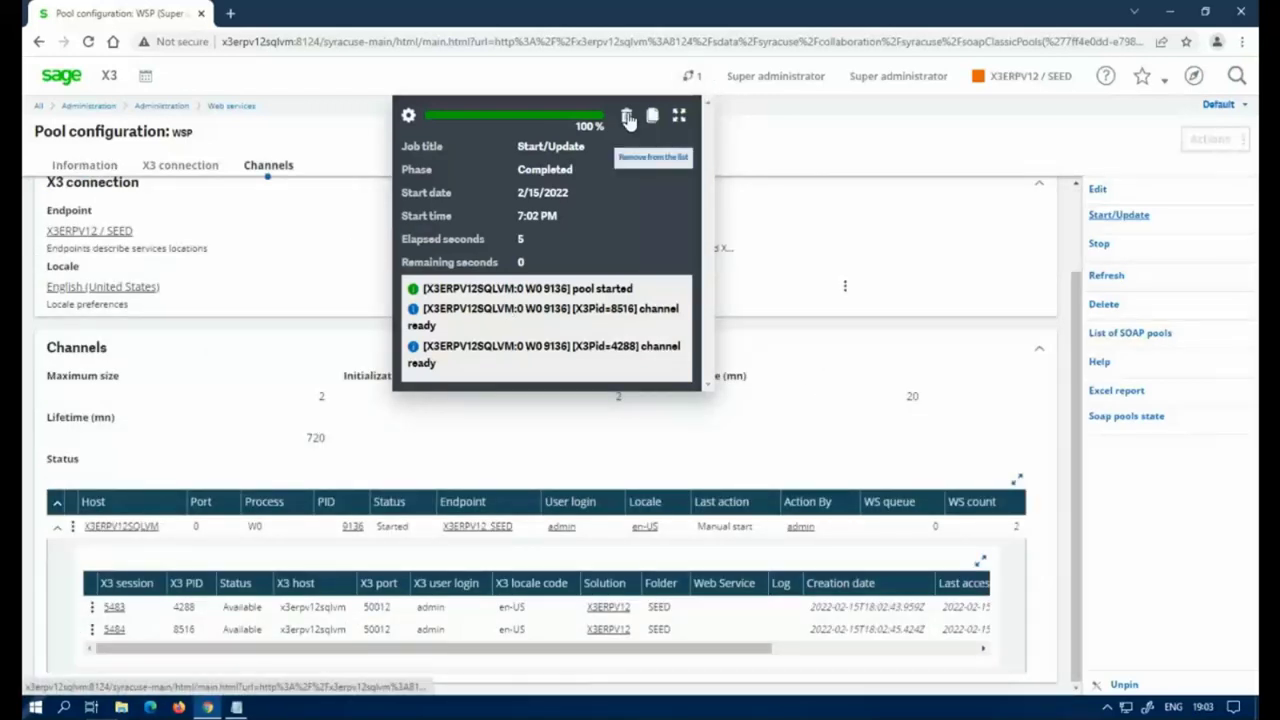
click(628, 118)
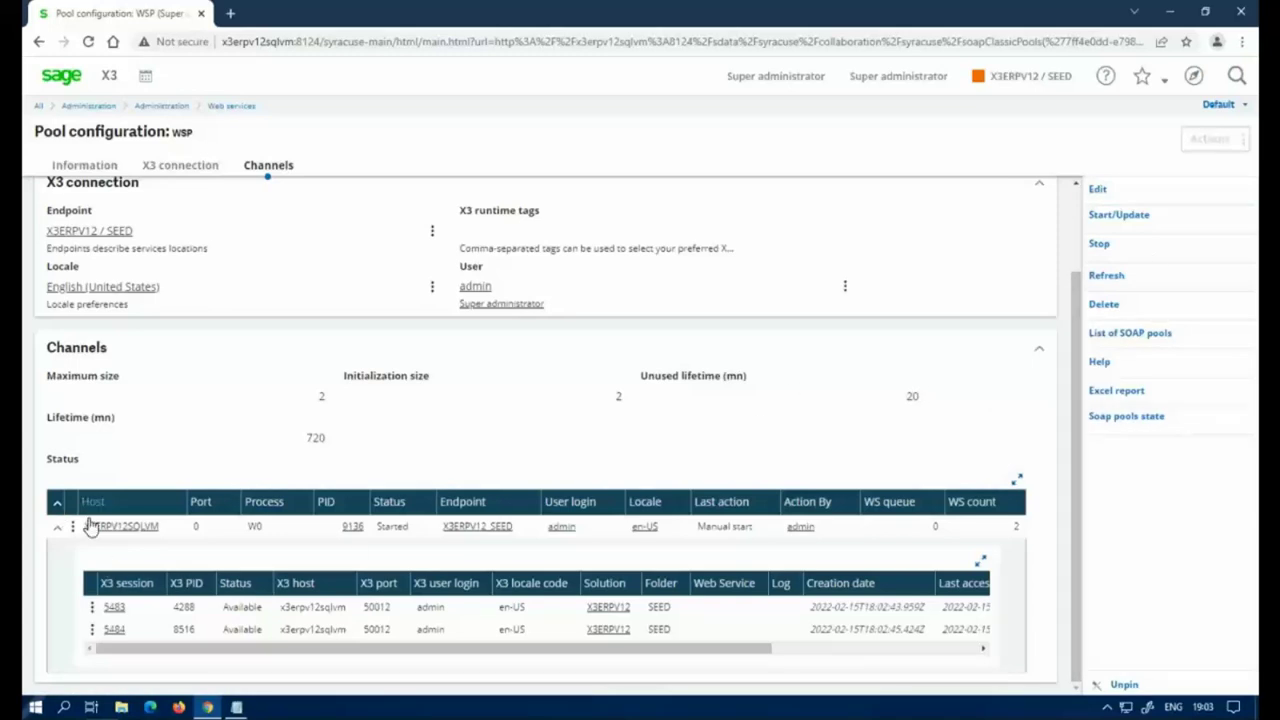
click(56, 530)
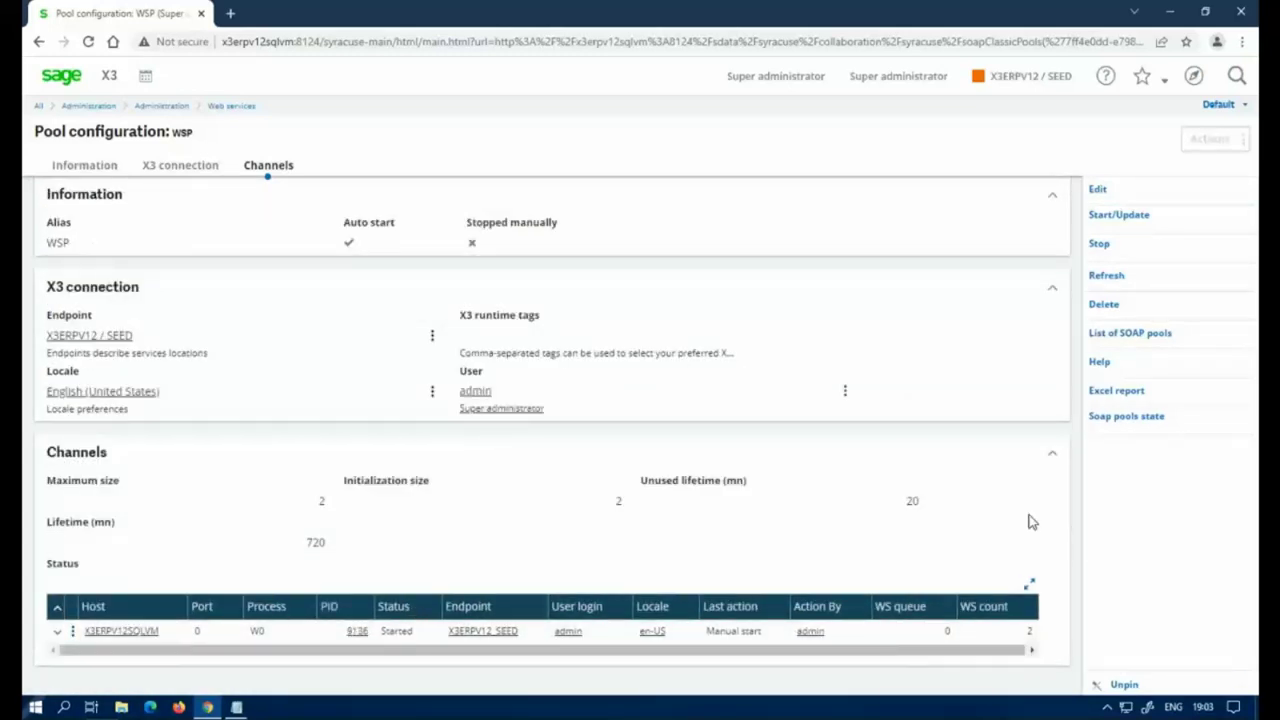
click(60, 636)
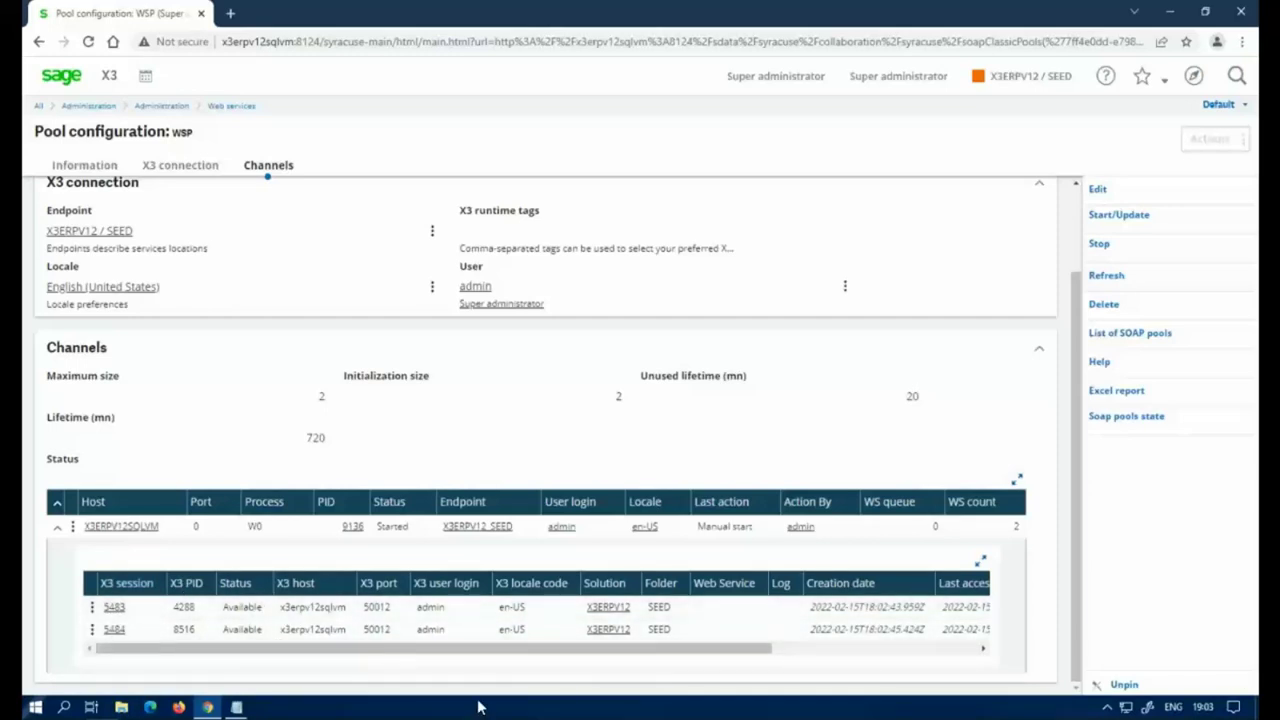
drag(534, 660, 751, 646)
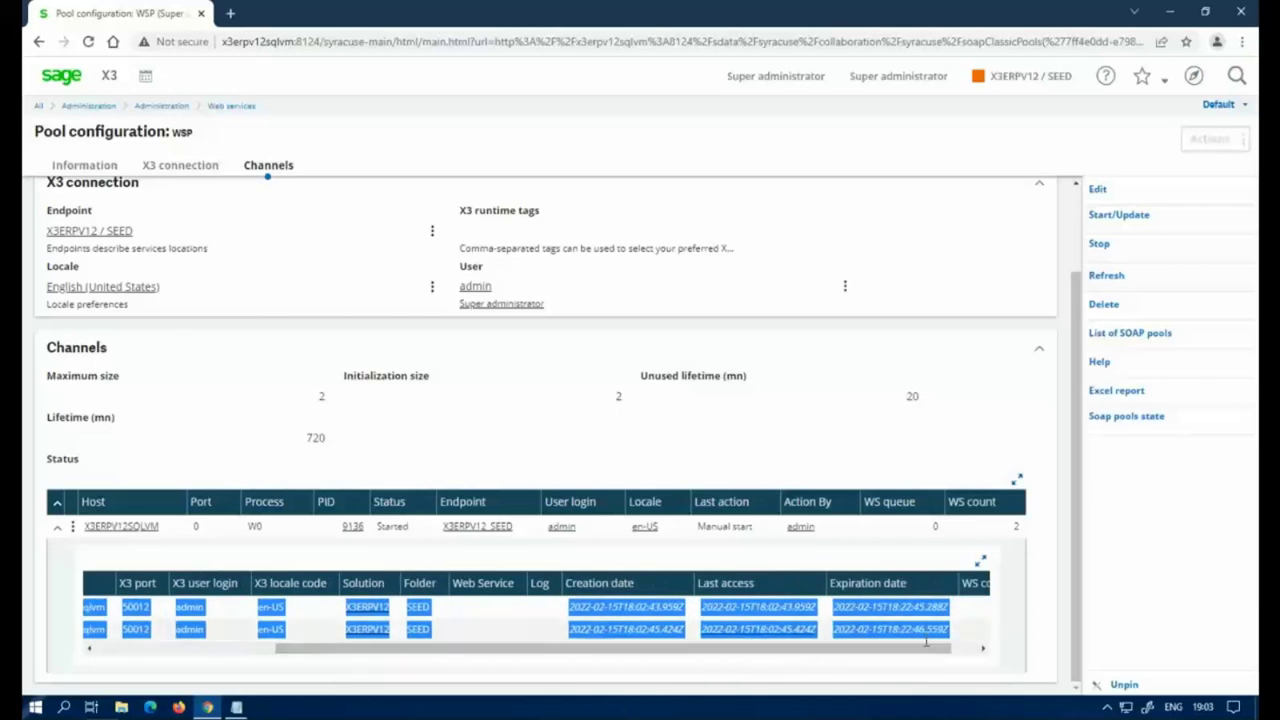
click(860, 597)
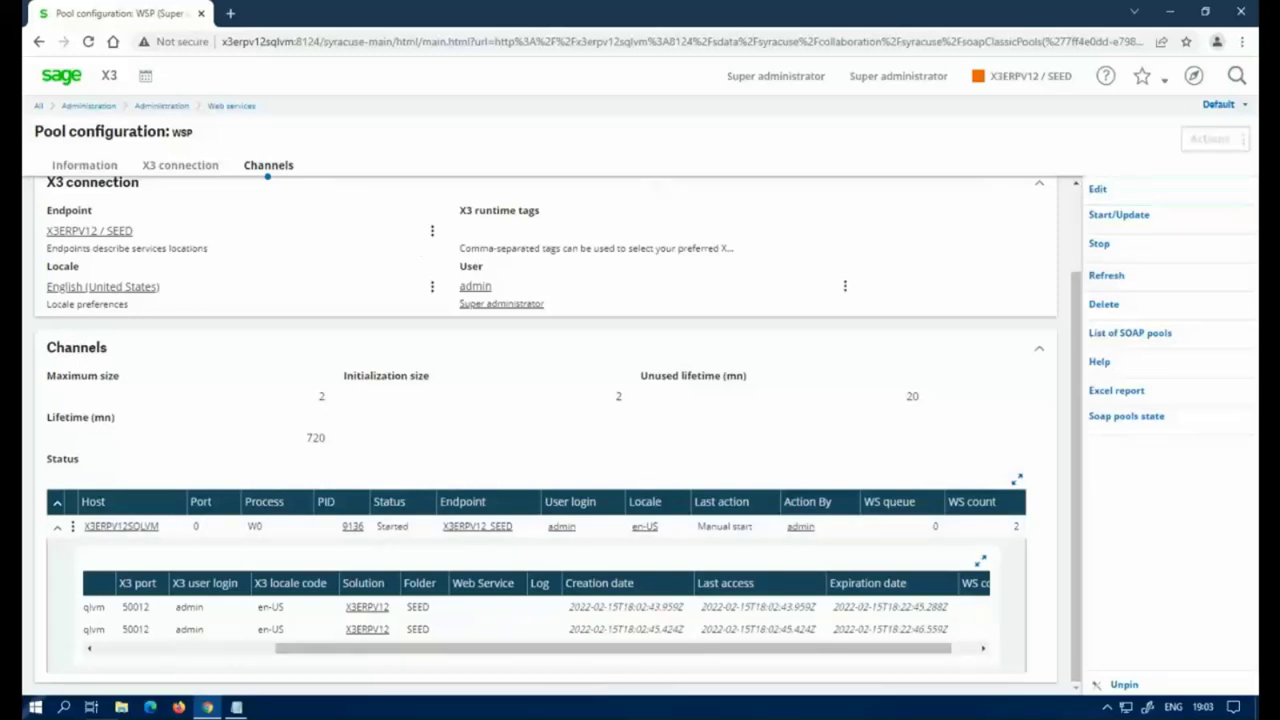
click(58, 78)
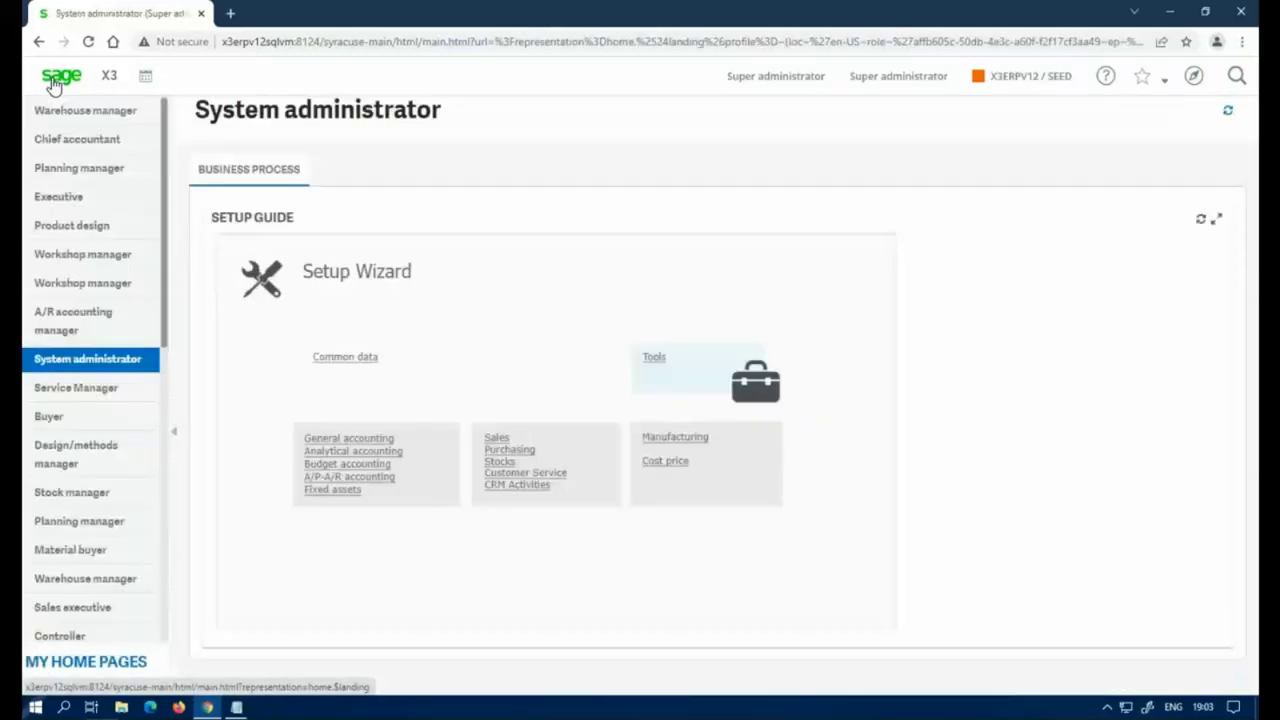
- Navigate to Development > Script dictionary > Scripts > Web services to reach the ECMSOH publication
click(1195, 78)
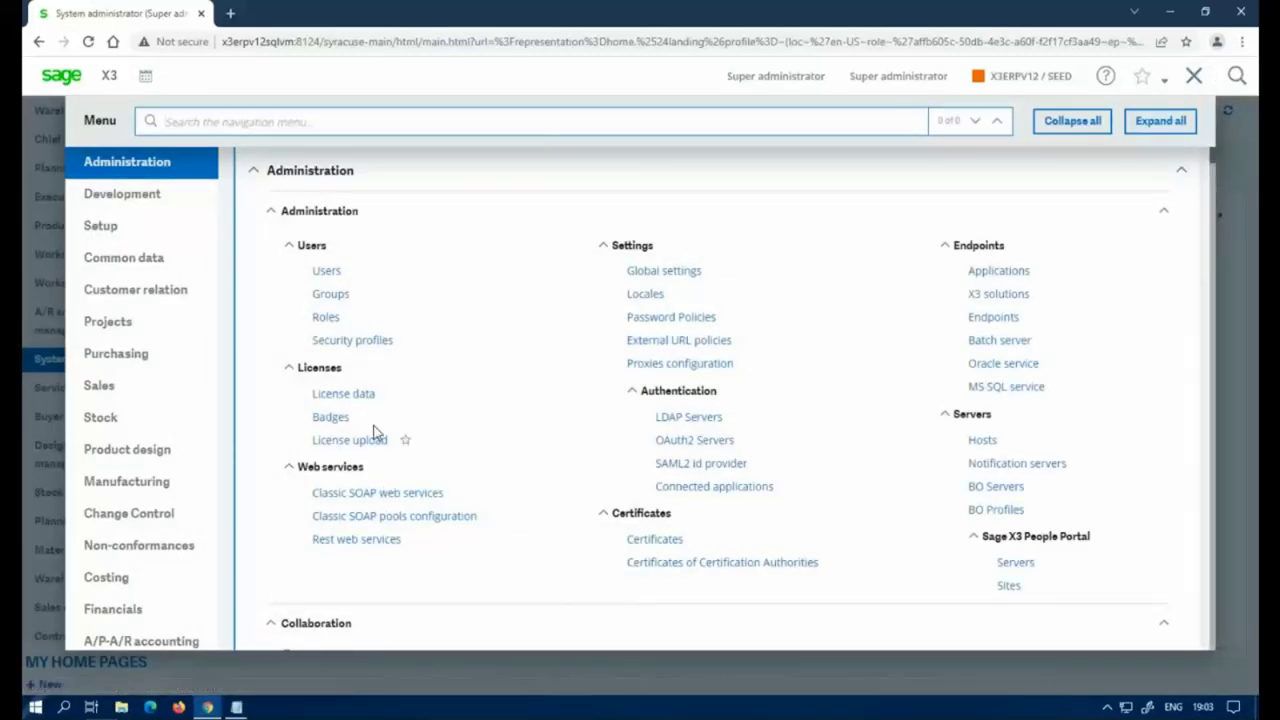
click(157, 196)
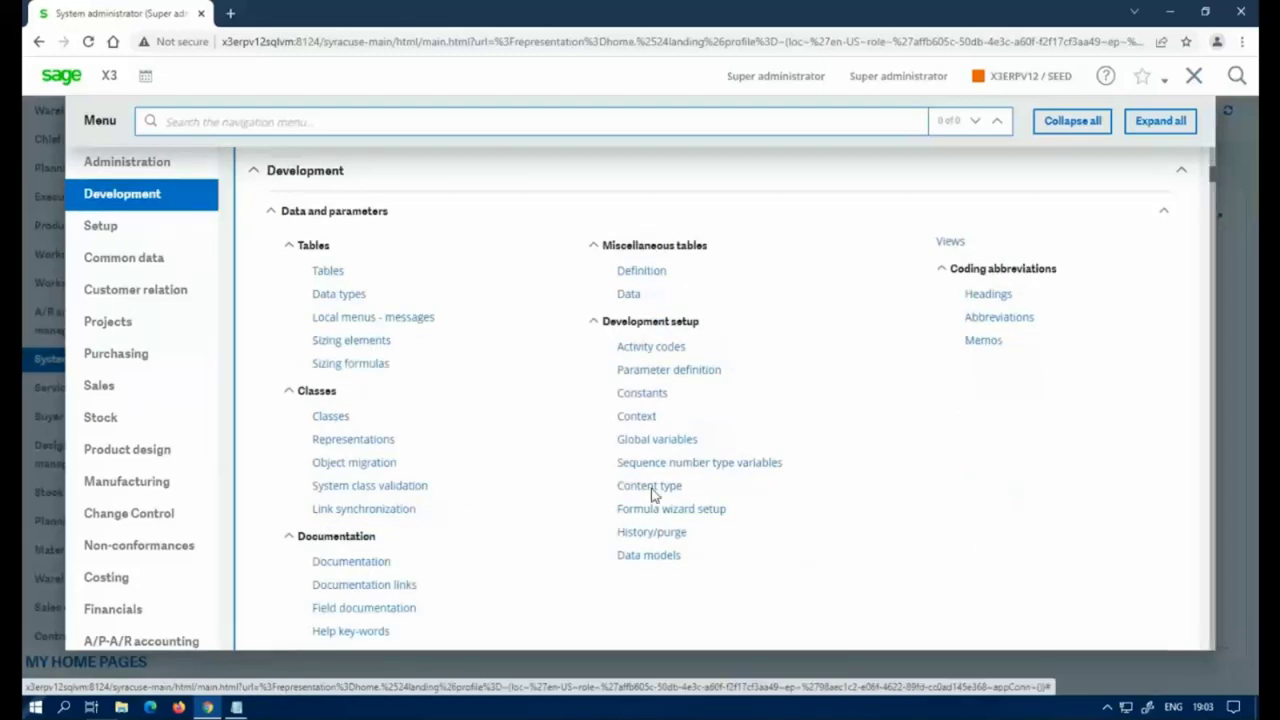
scroll(502, 489, down, 1)
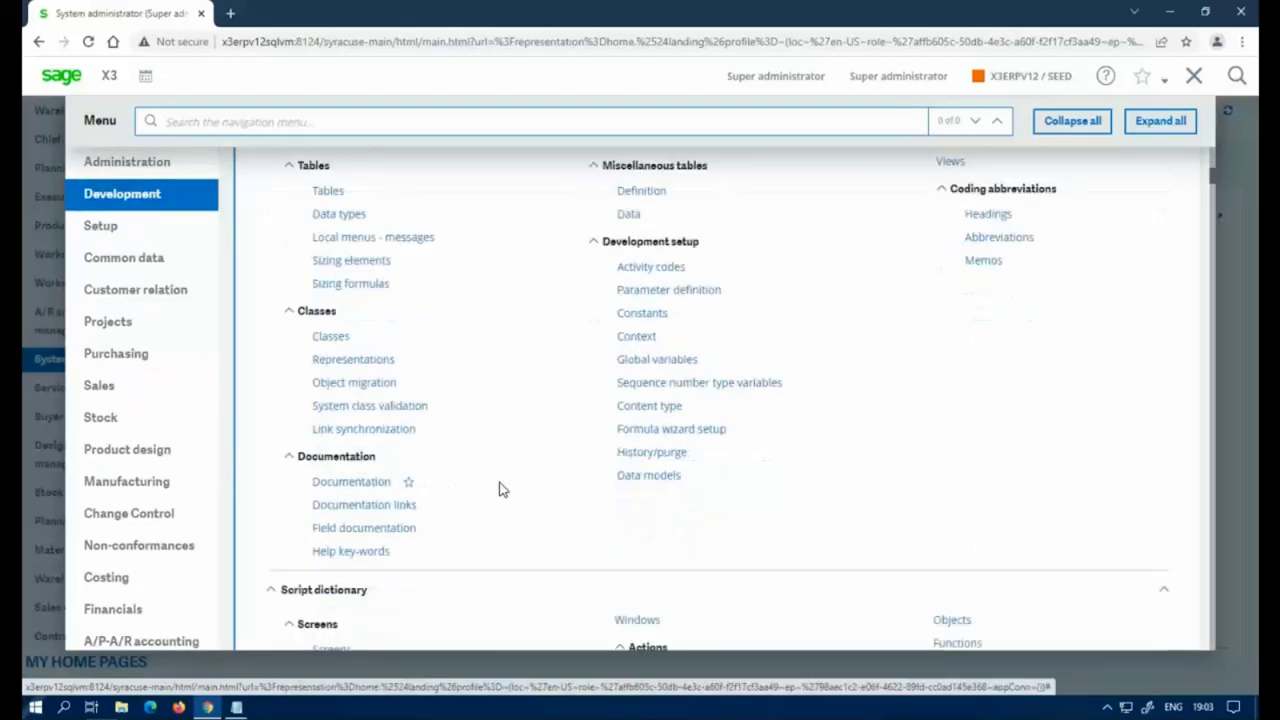
scroll(502, 489, down, 2)
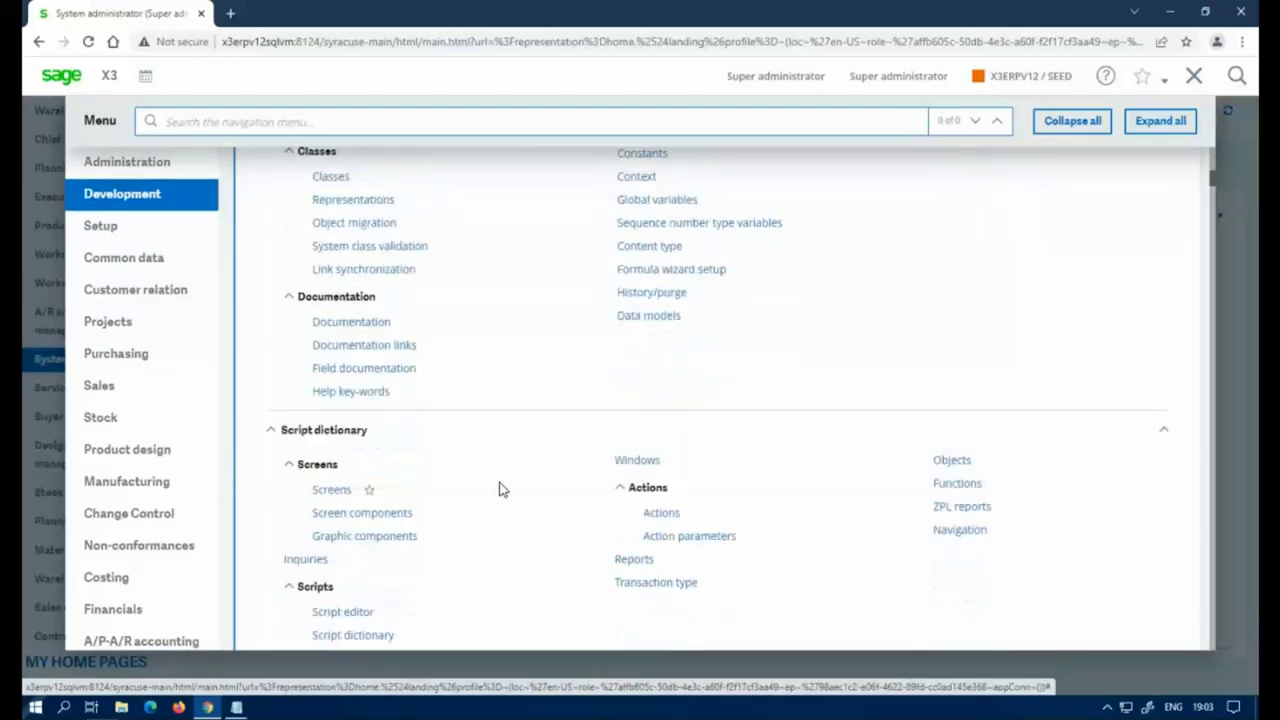
scroll(502, 489, down, 1)
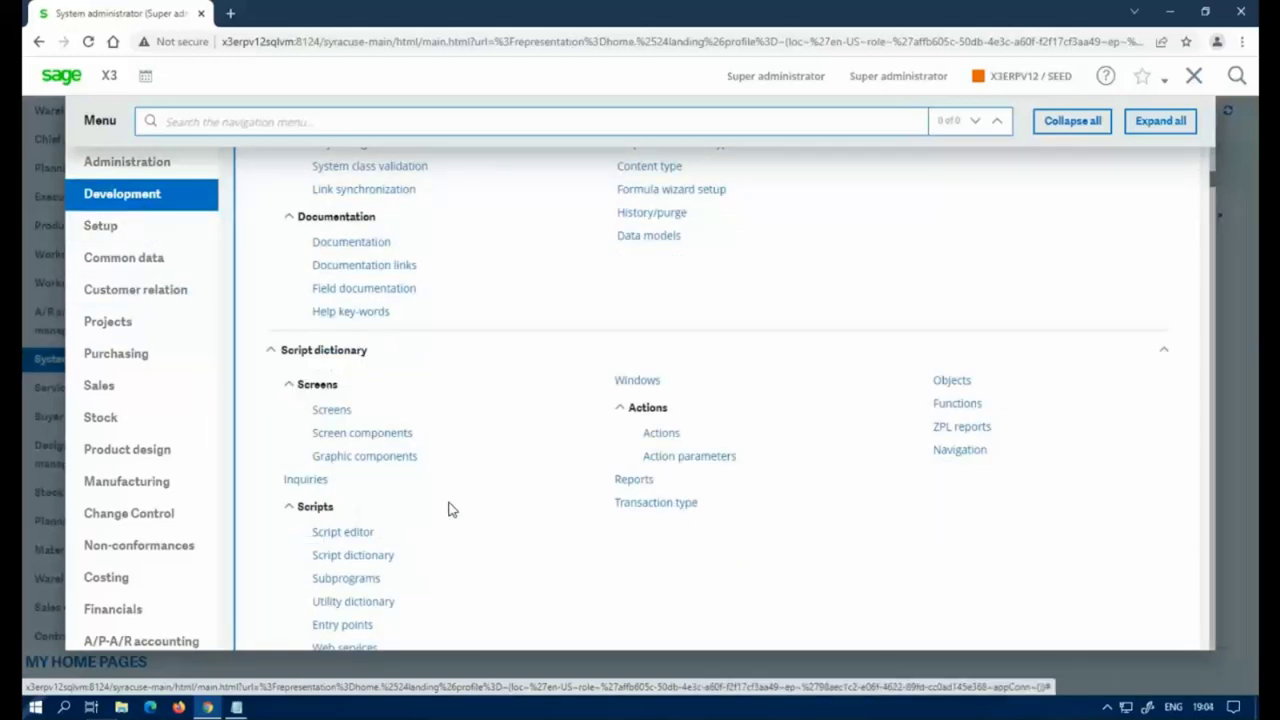
scroll(440, 514, down, 1)
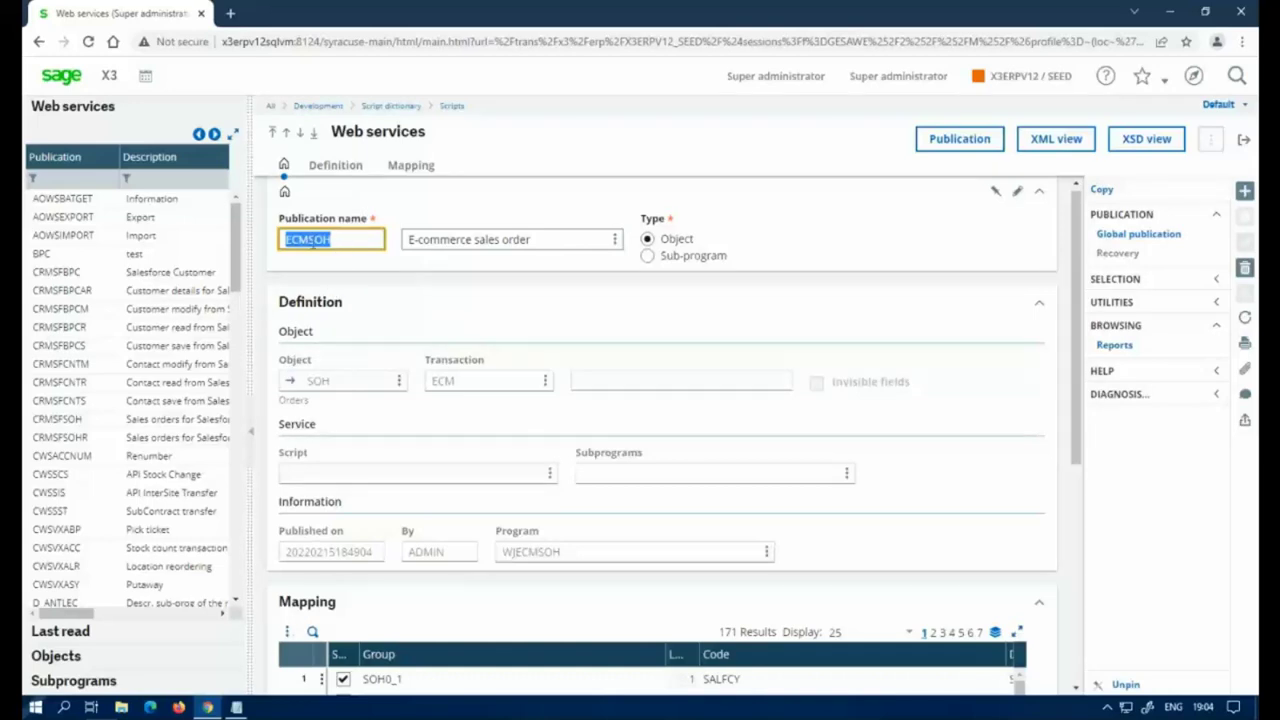
- Filter the publications' Object column by soh so only ECMSOH remains
drag(80, 613, 130, 616)
click(127, 178)
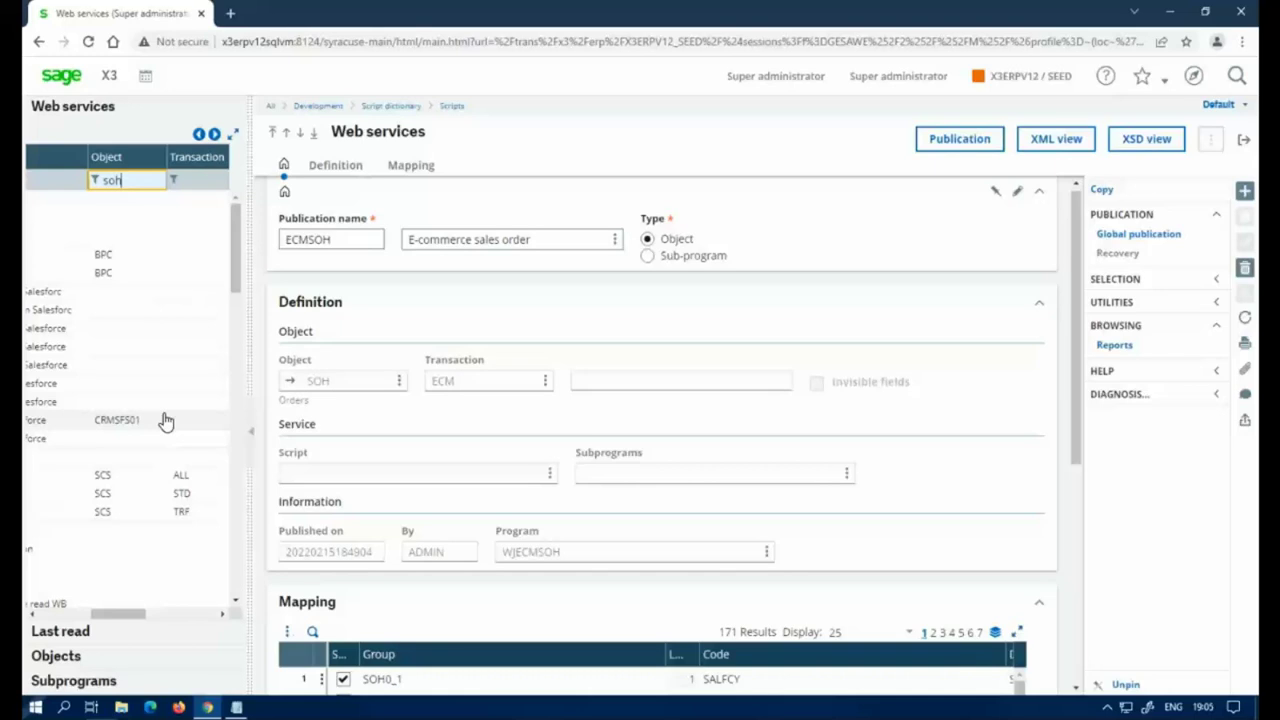
key(Return)
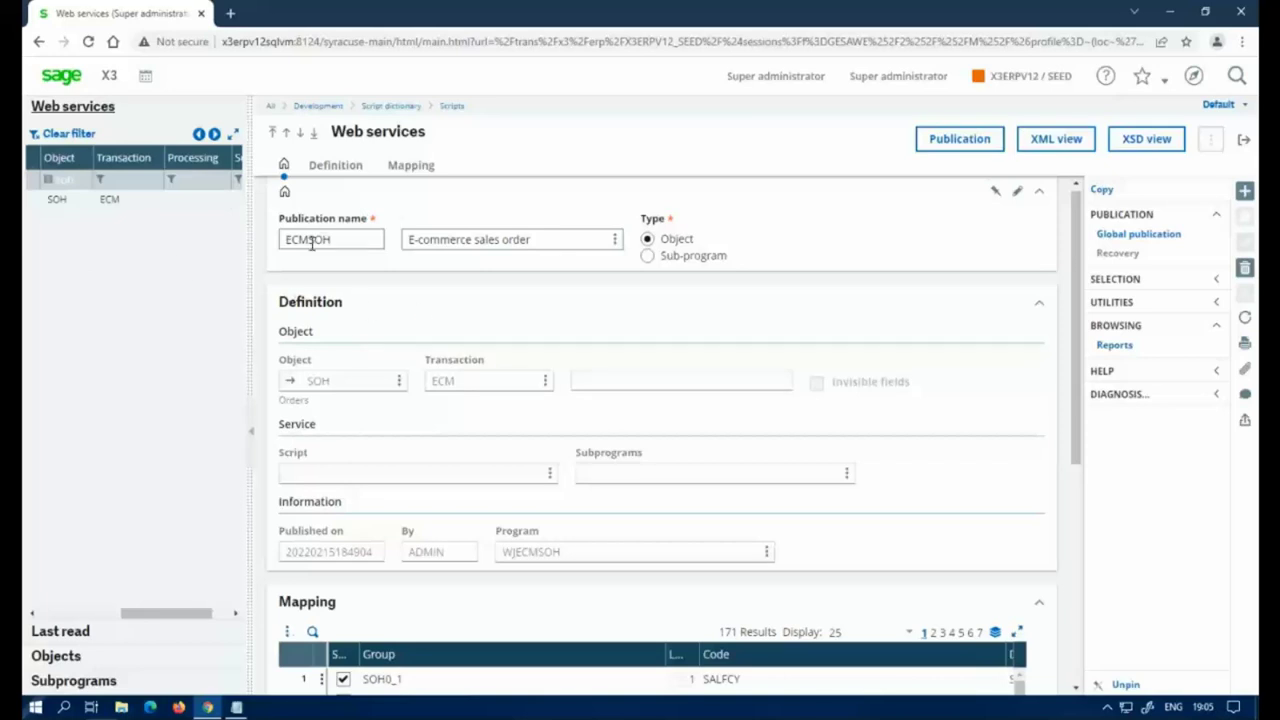
click(62, 613)
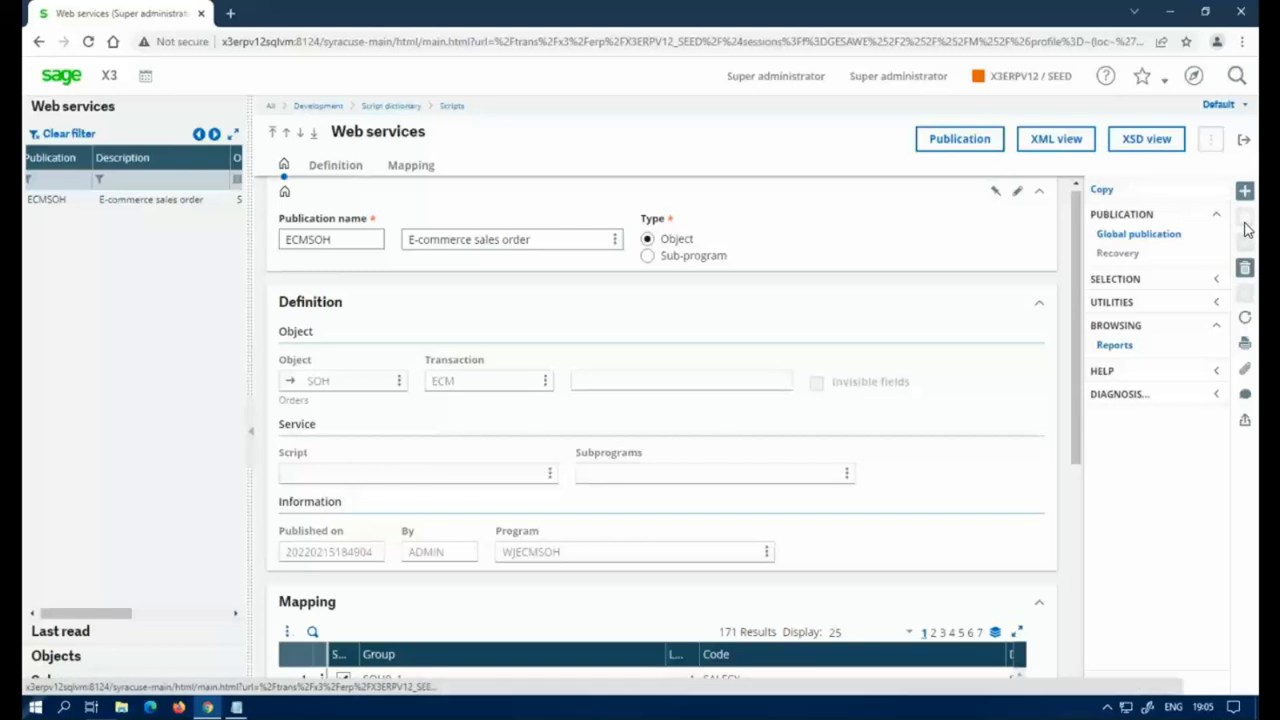
- Republish ECMSOH, generate its XML view, and review ECMSOH.xml in Notepad before closing it
click(946, 142)
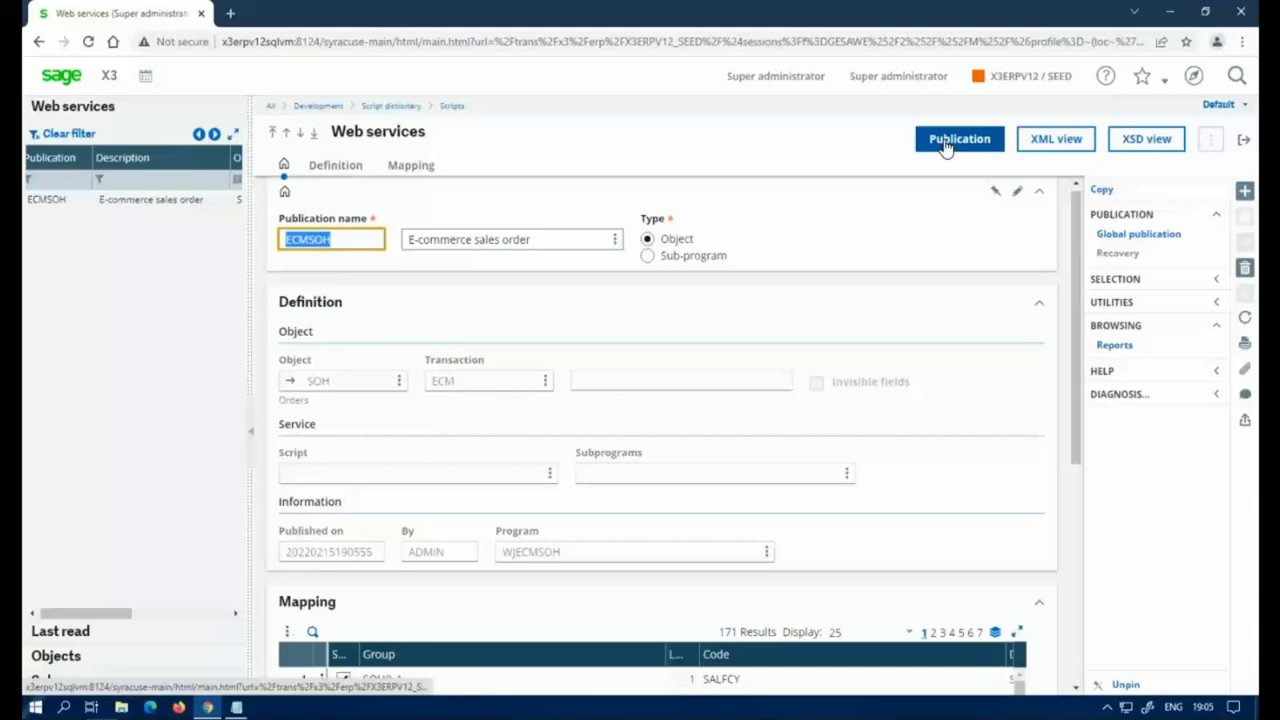
click(1056, 139)
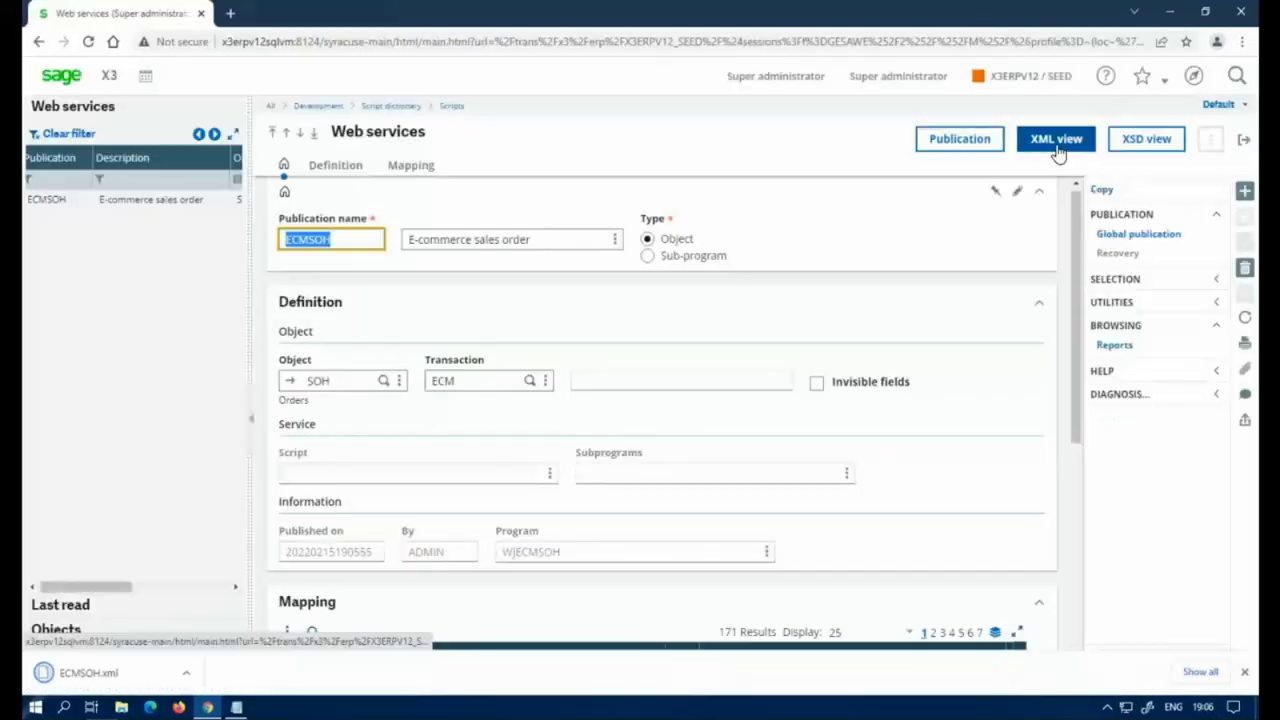
click(100, 672)
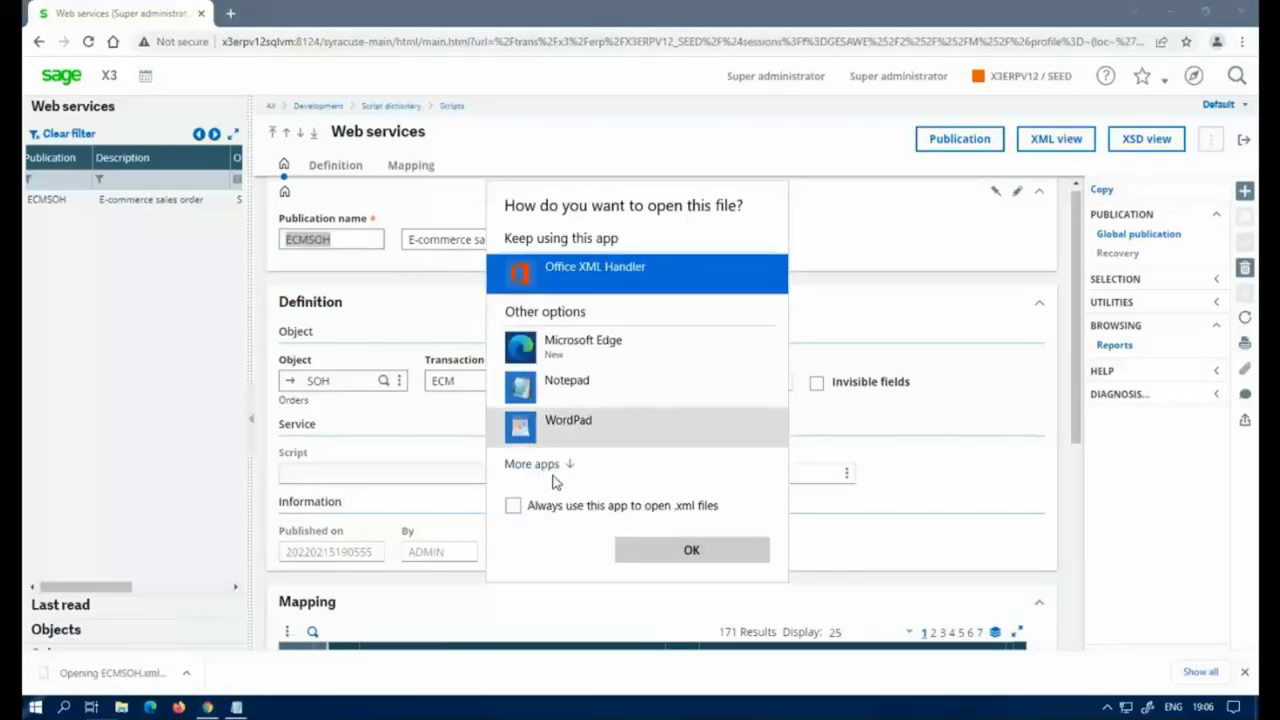
click(562, 388)
click(655, 550)
scroll(214, 148, down, 10)
scroll(214, 148, down, 20)
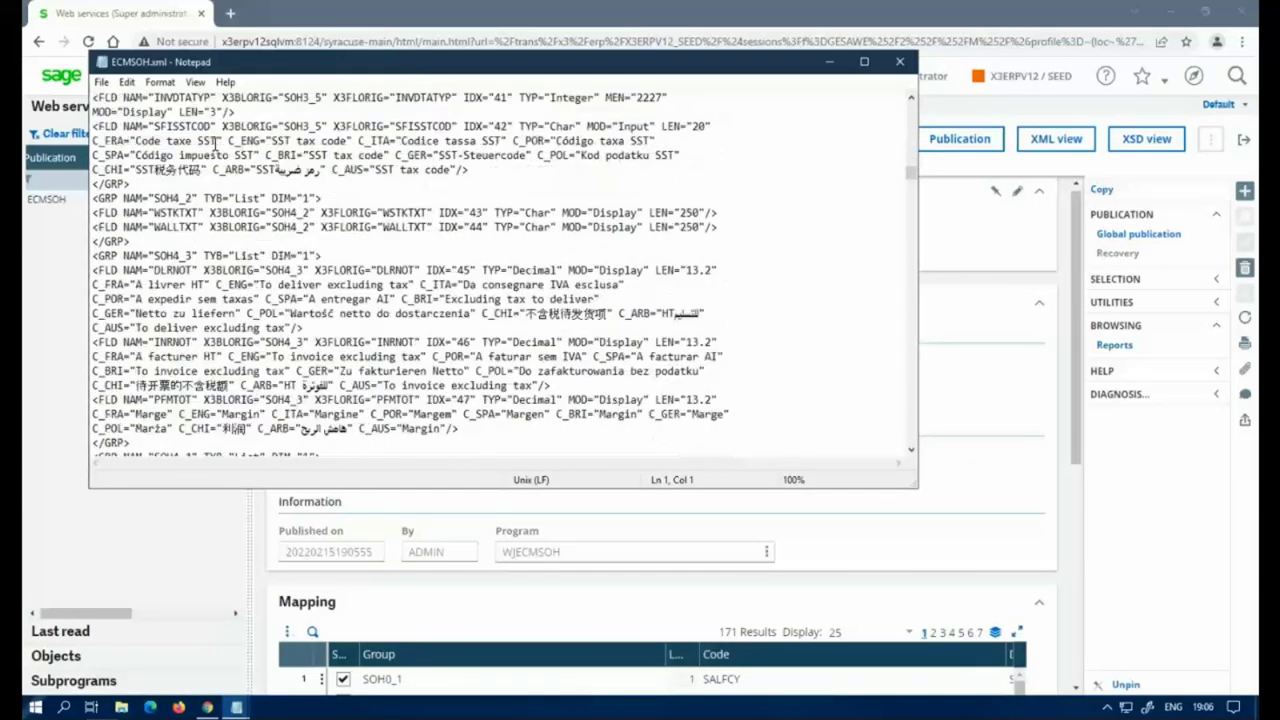
scroll(214, 148, down, 12)
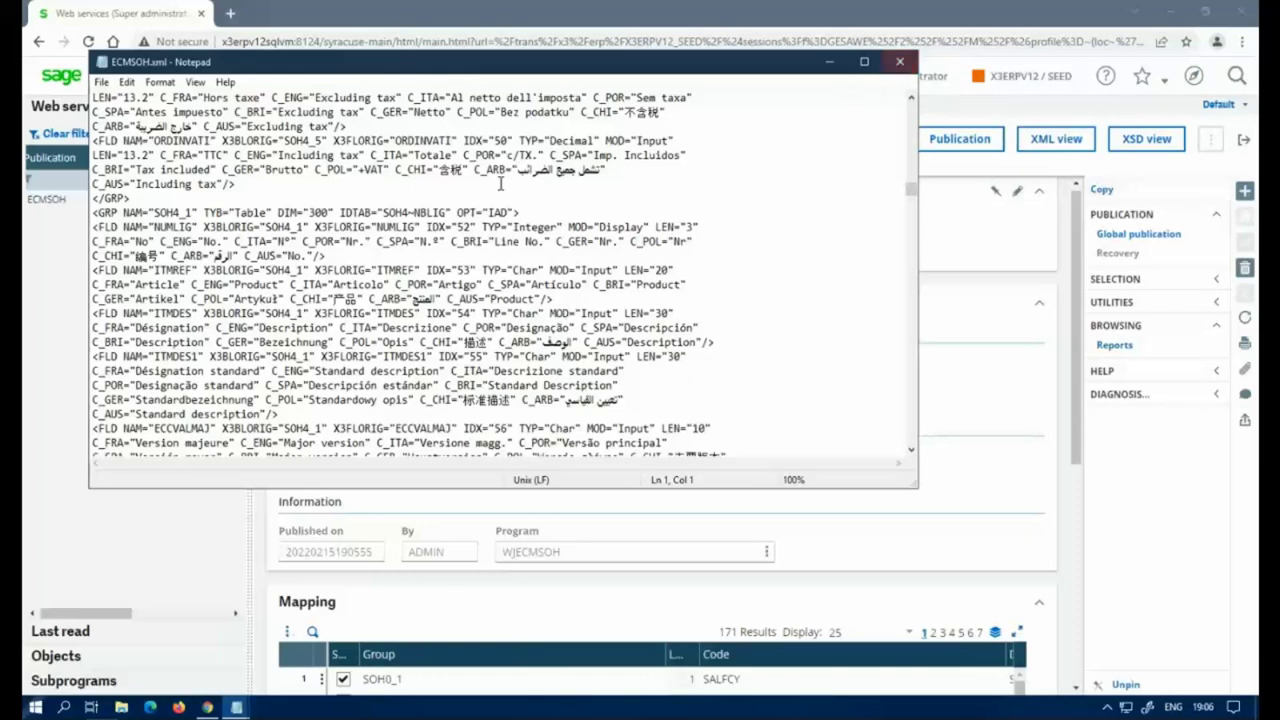
click(899, 61)
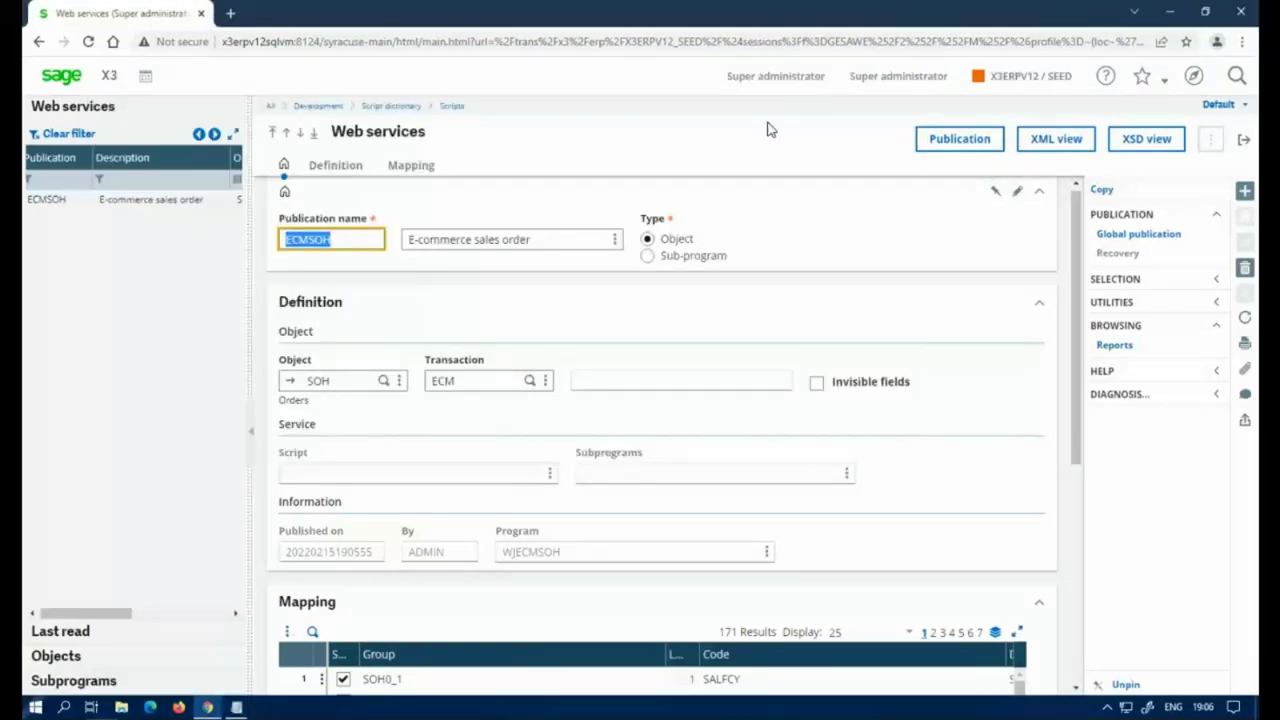
- Close the old Notepad window from the taskbar, discarding the unsaved Untitled note
click(226, 706)
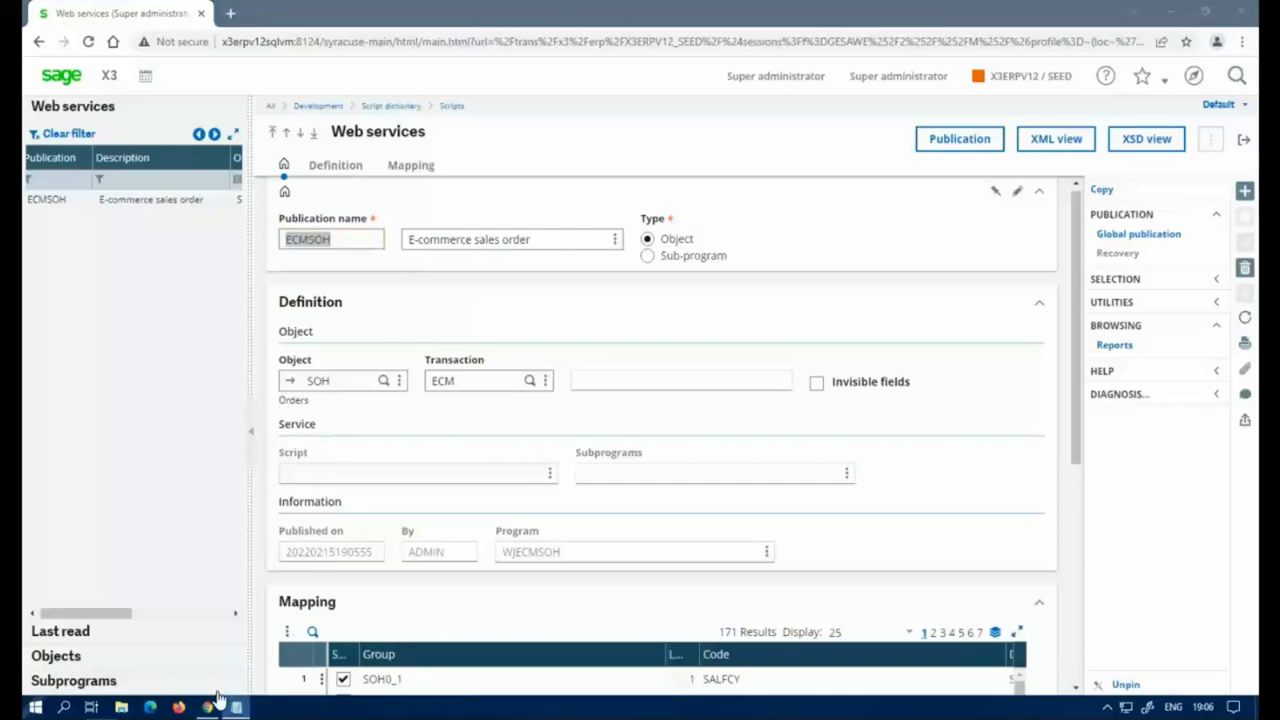
right_click(224, 704)
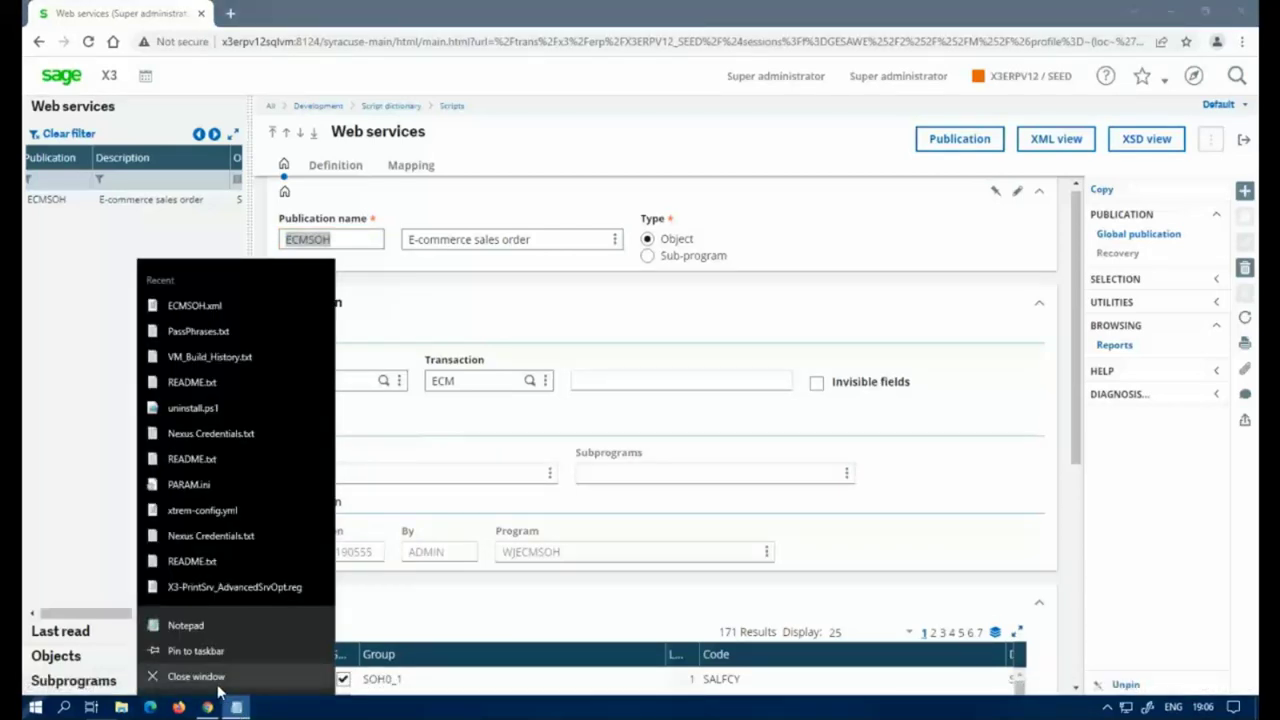
click(196, 677)
click(661, 359)
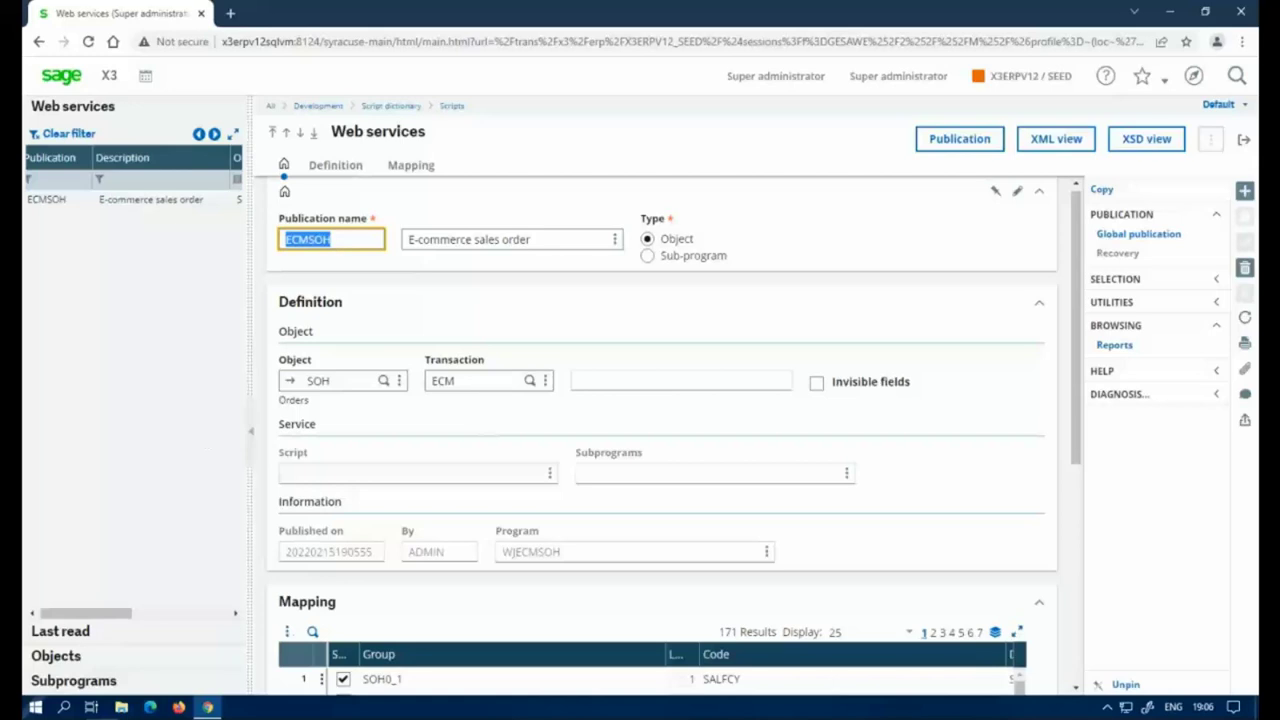
- Launch a new Notepad via Windows search, paste ECMSOH into it, and minimize it
click(35, 707)
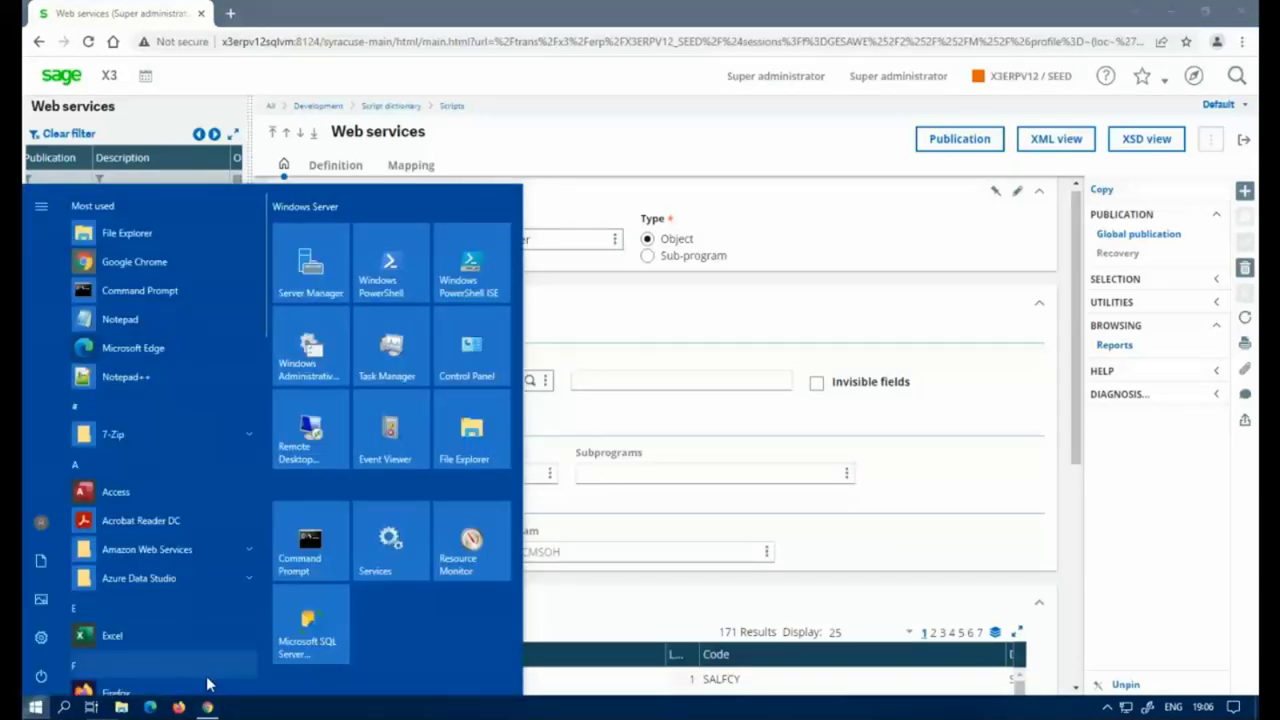
click(65, 707)
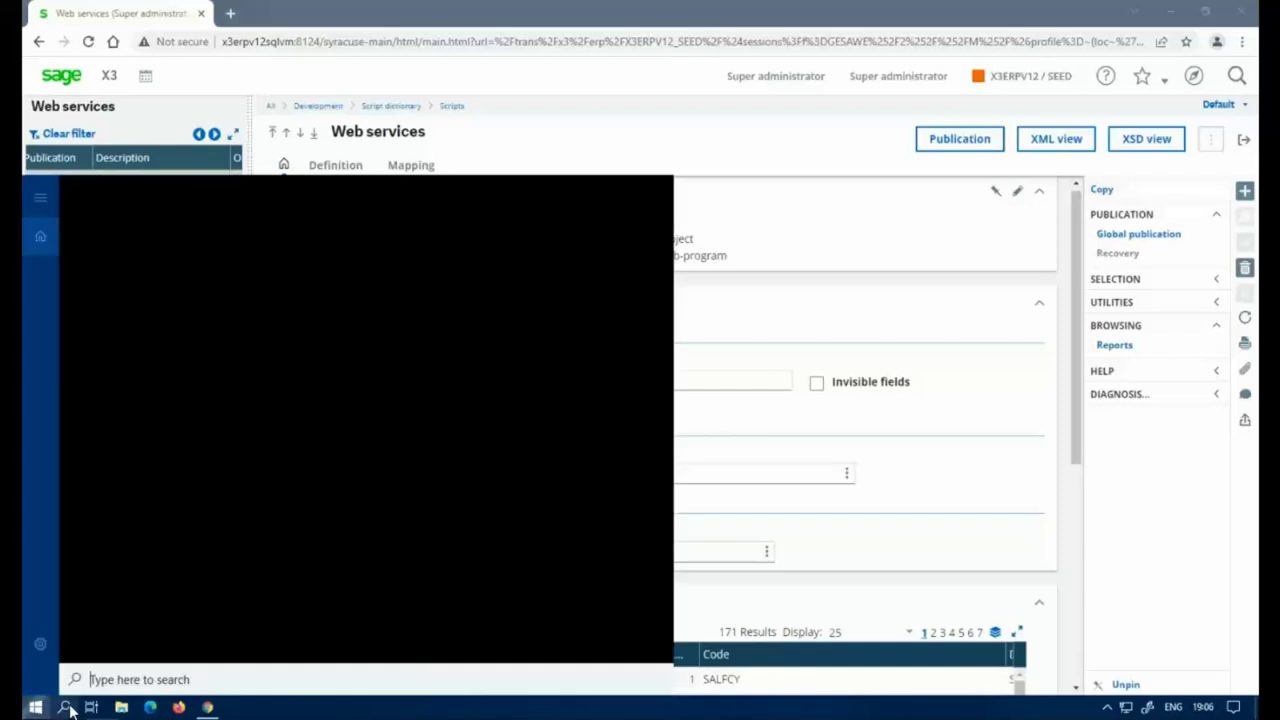
click(65, 707)
click(65, 707)
text(notepad)
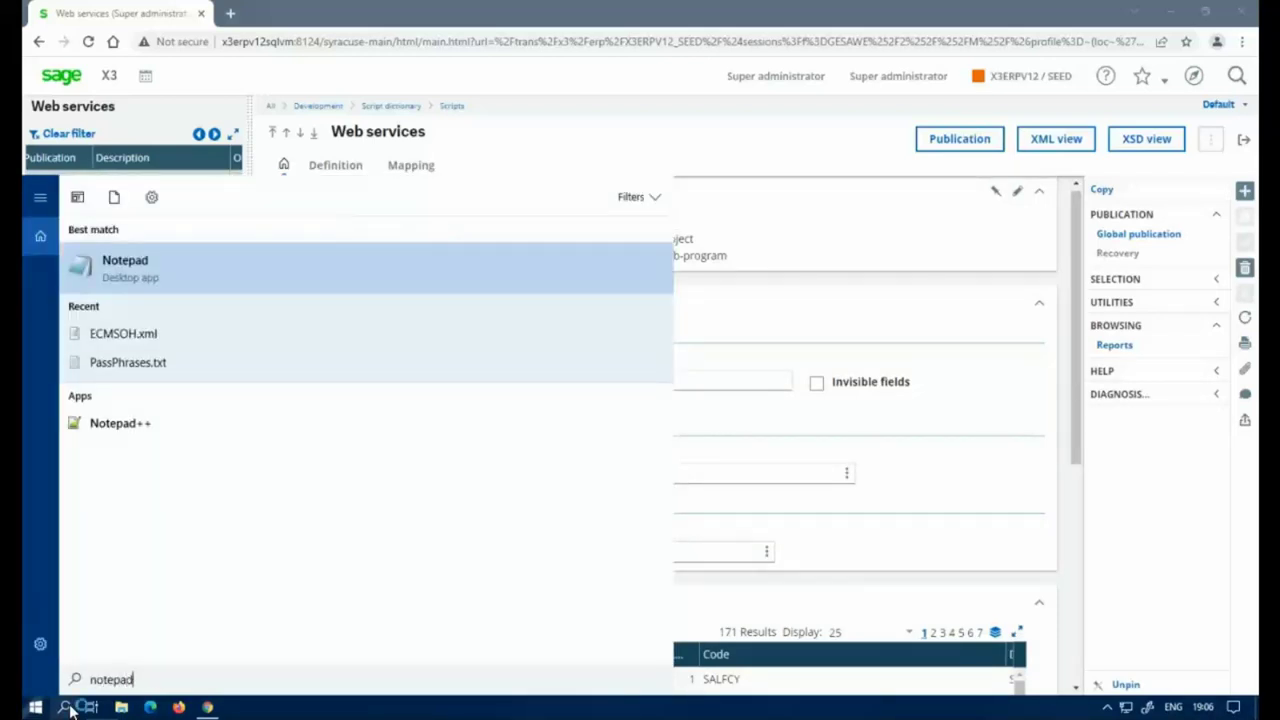
key(Return)
text(ECMSOH)
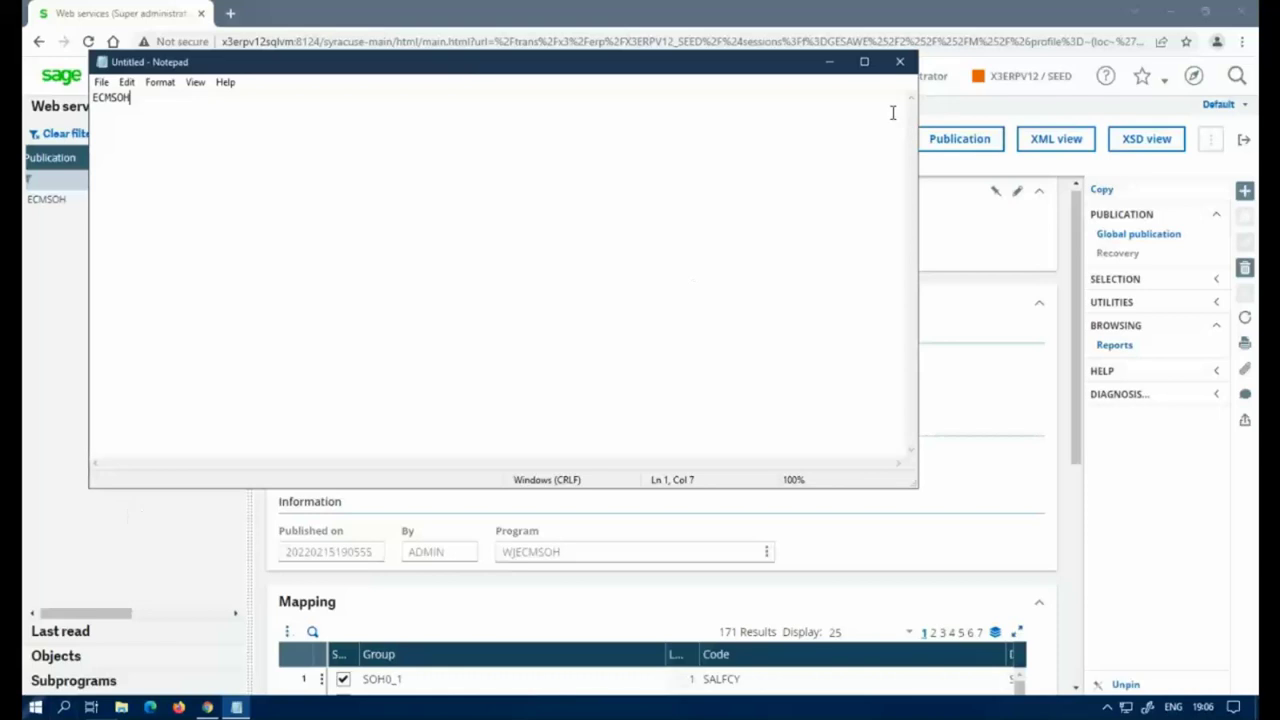
click(829, 62)
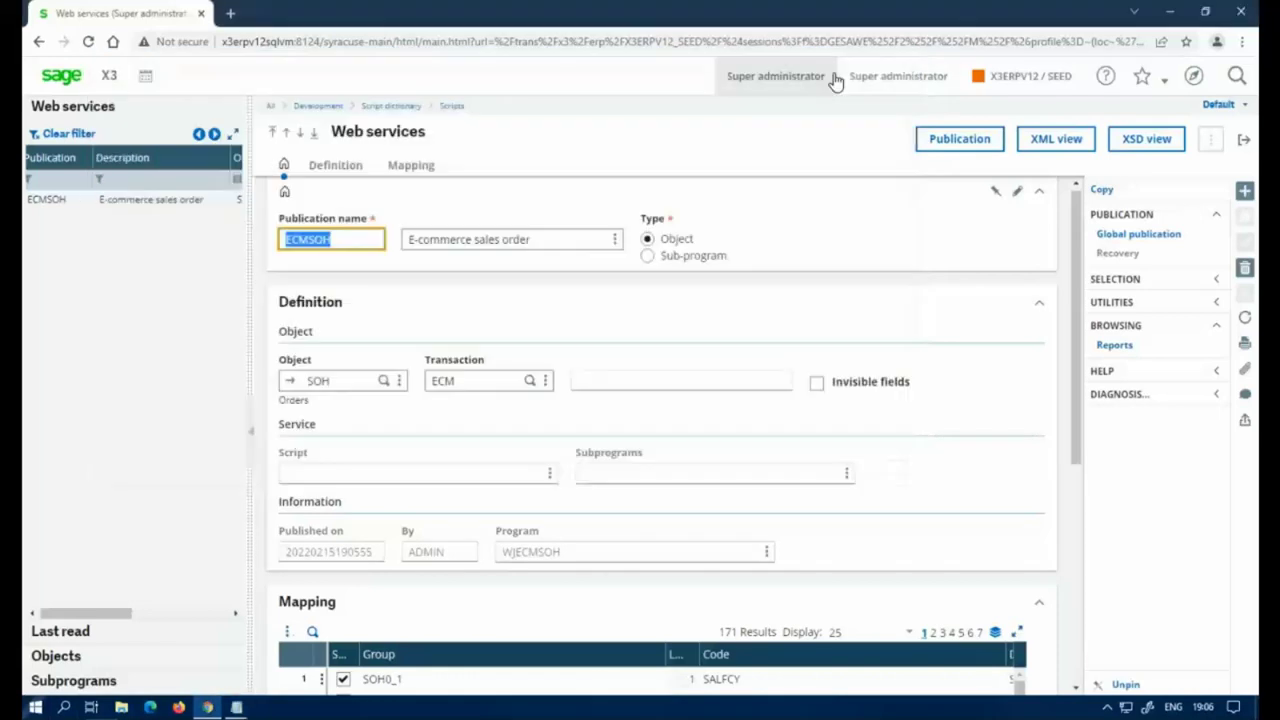
- Go to Administration and open the classic SOAP pools configuration list
click(1247, 147)
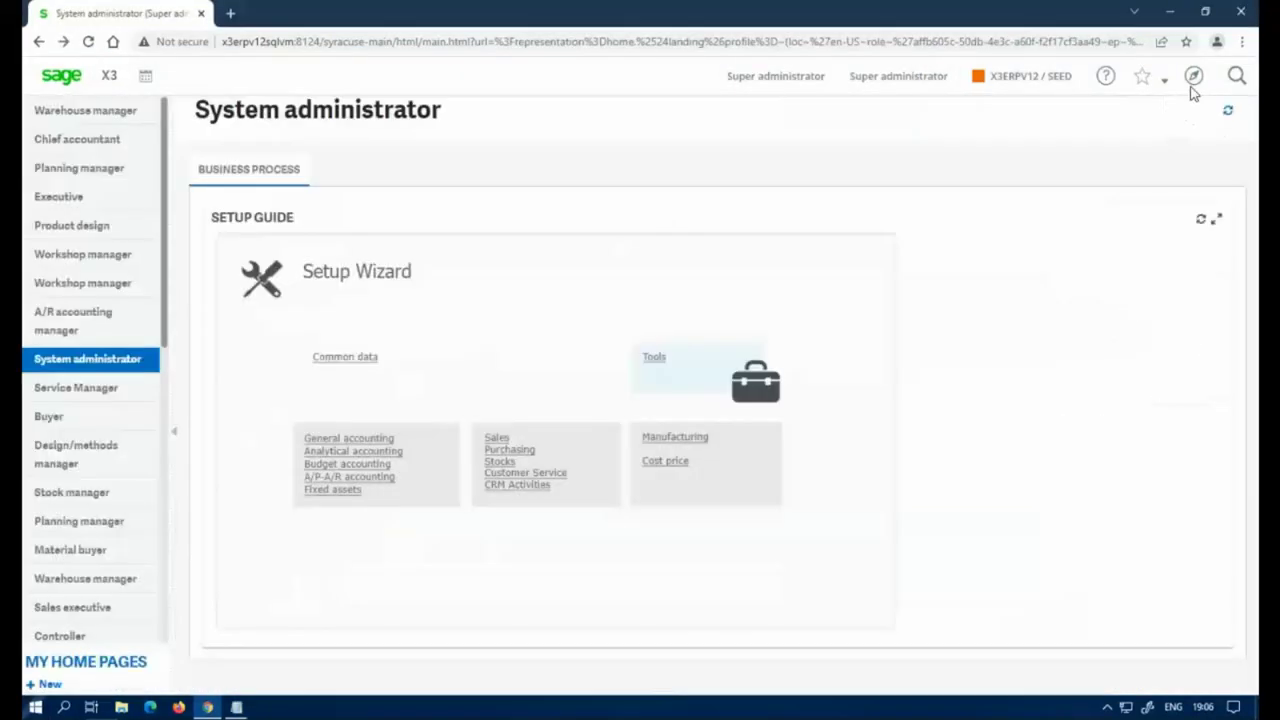
click(1198, 80)
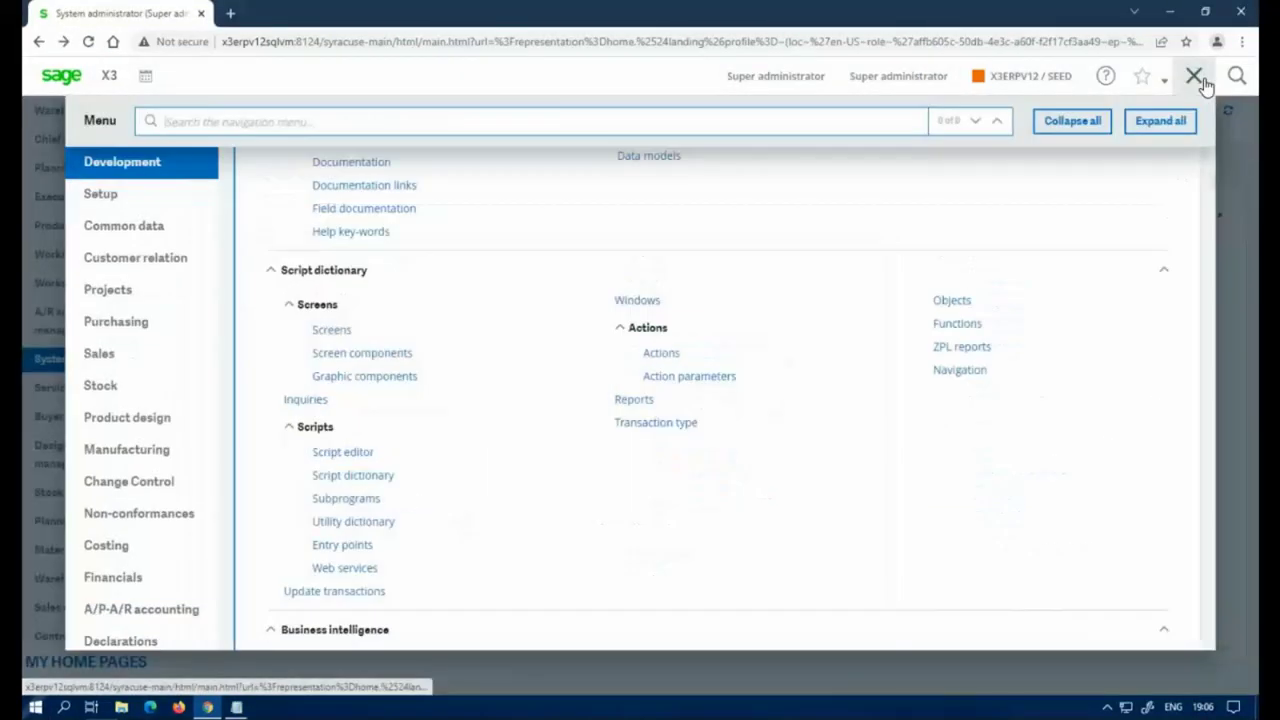
scroll(161, 227, up, 1)
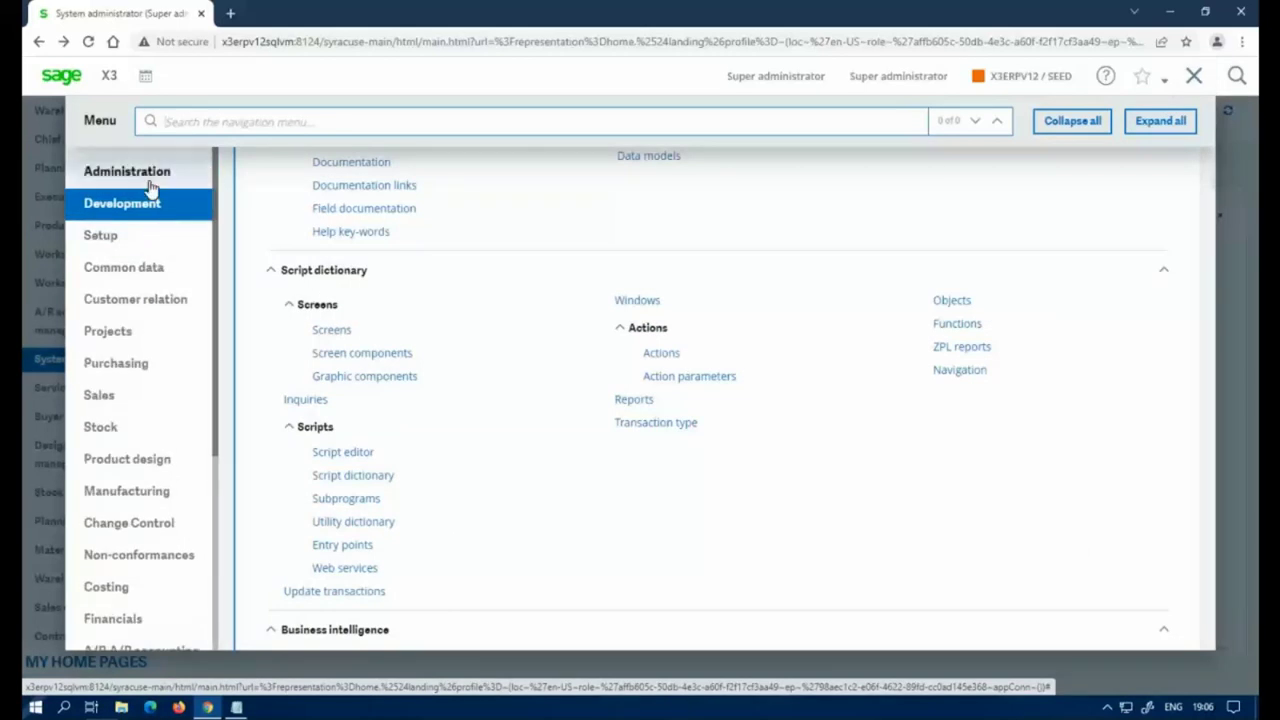
click(150, 180)
click(370, 516)
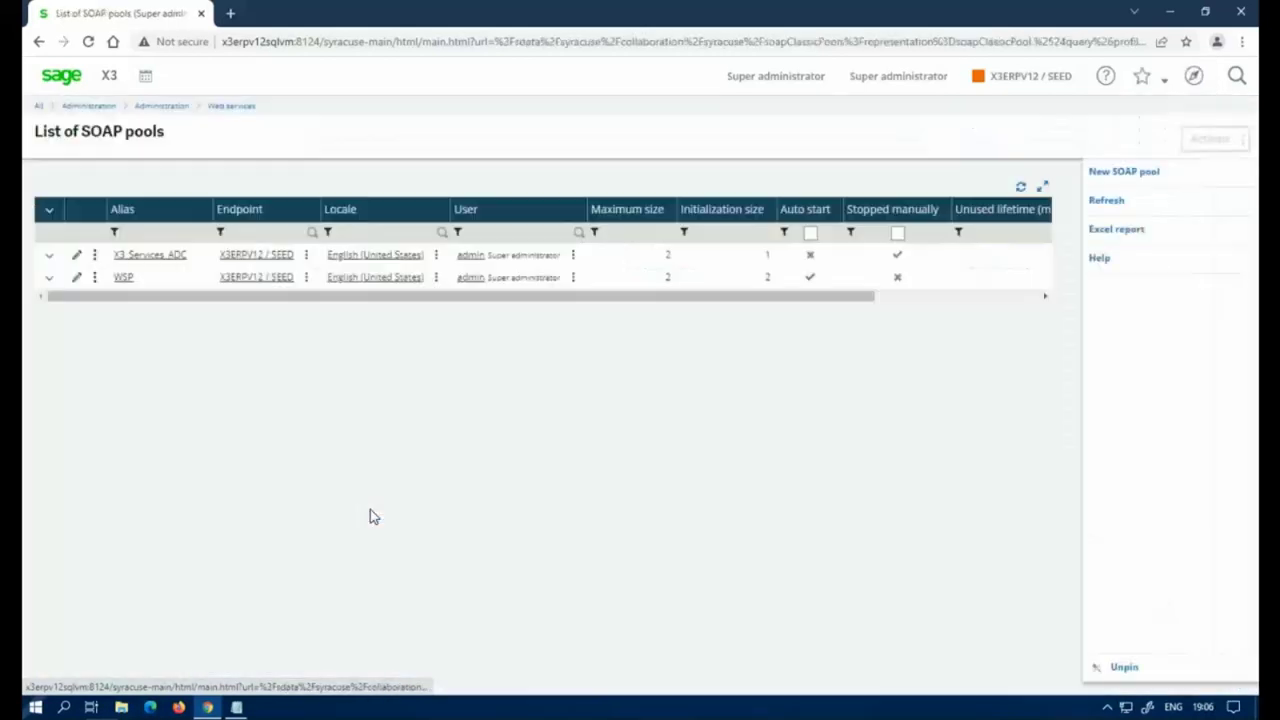
- Add the pool alias WSP on a new line in the ECMSOH note, then return to the home page
click(236, 707)
key(Return)
key(Return)
text(WSP)
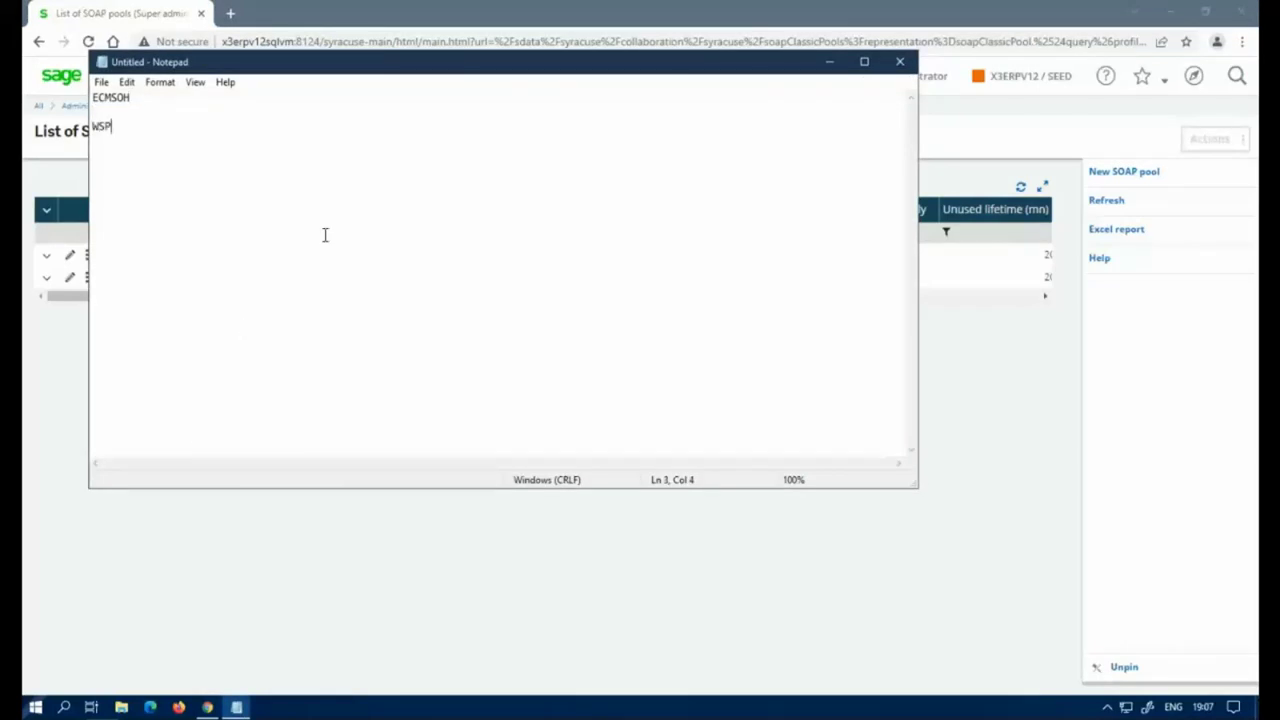
click(829, 62)
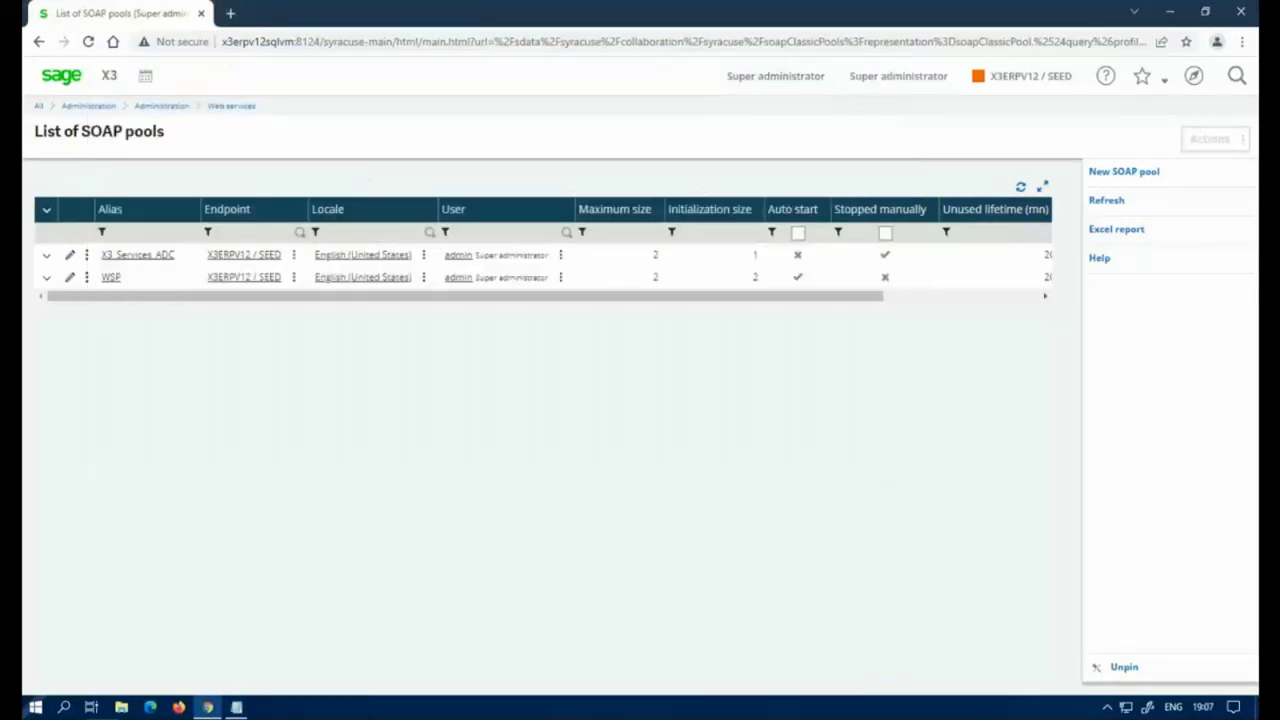
click(44, 88)
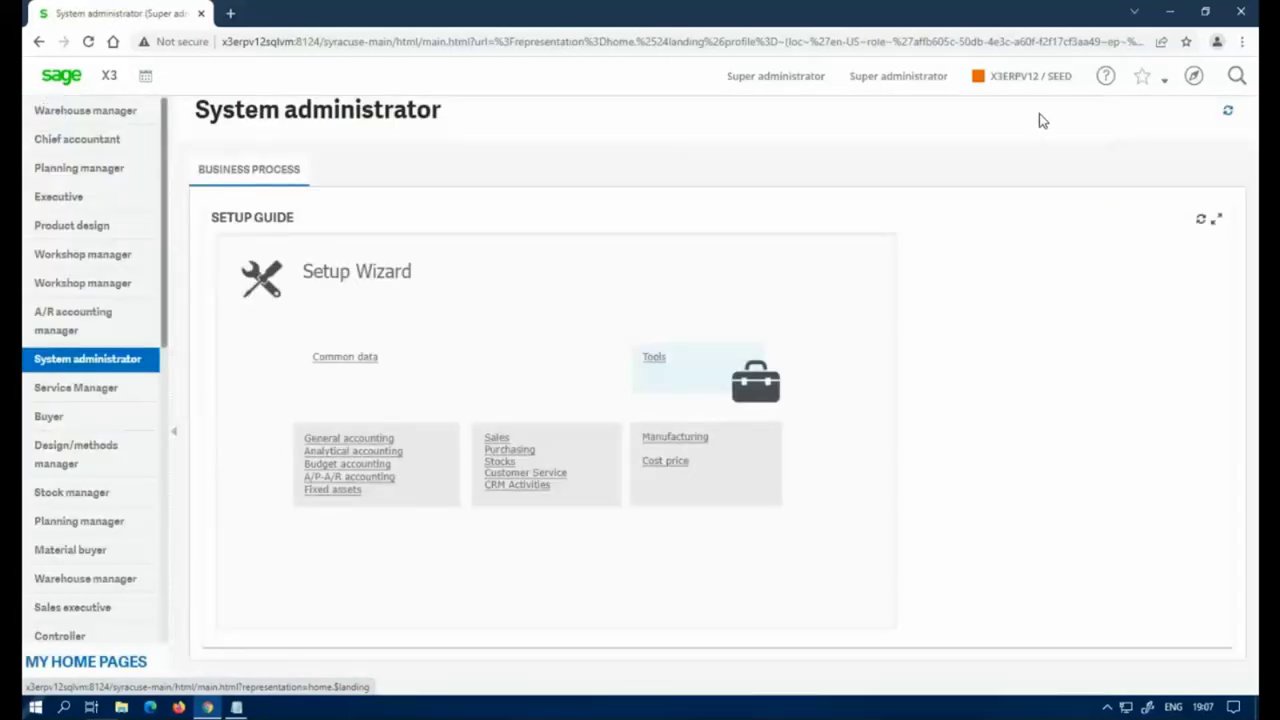
- Open Administration > Web services > Classic SOAP web services from the navigation menu
click(1194, 77)
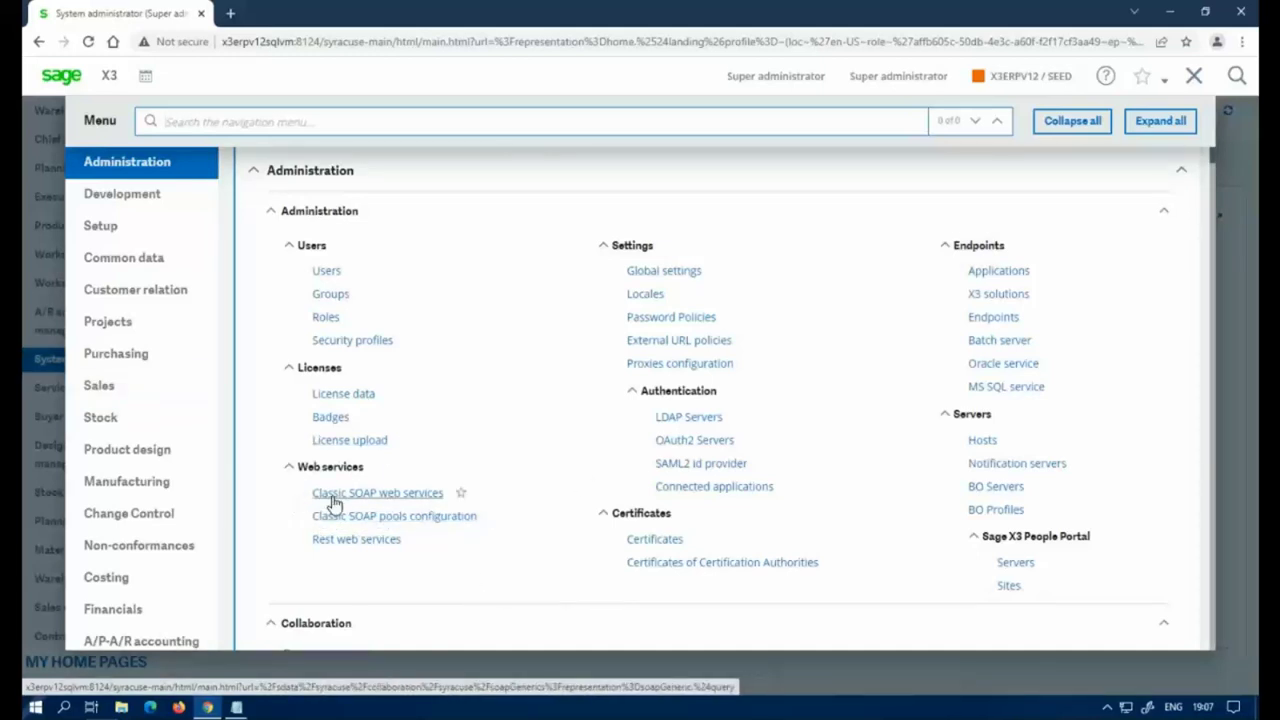
click(434, 503)
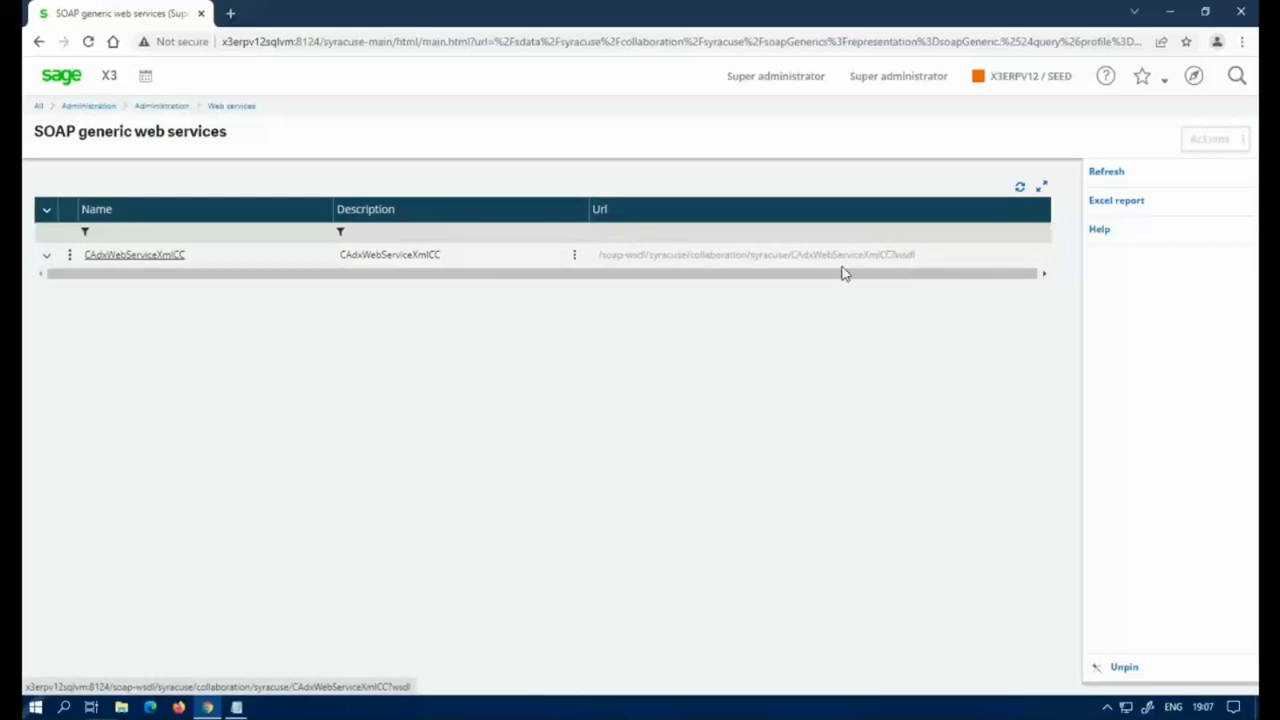
- Open CAdxWebServiceXmlCC and expand its port to list the 12 operations, including query
click(128, 258)
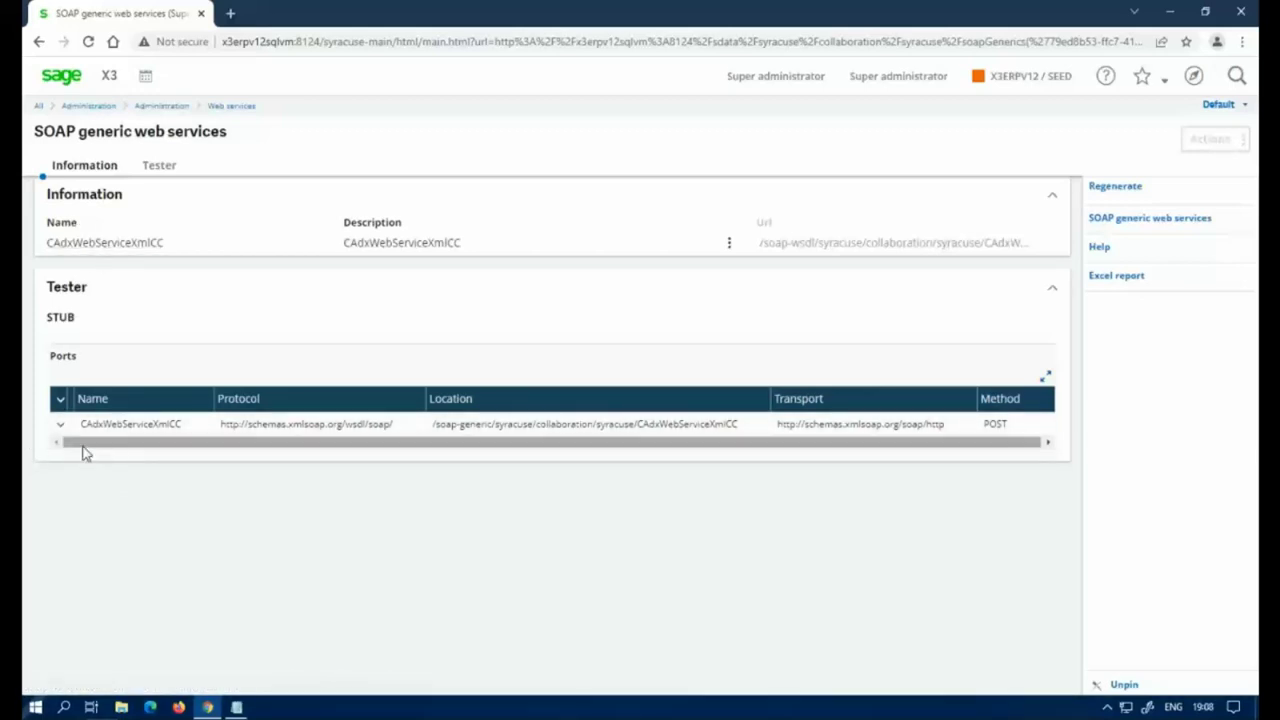
click(61, 424)
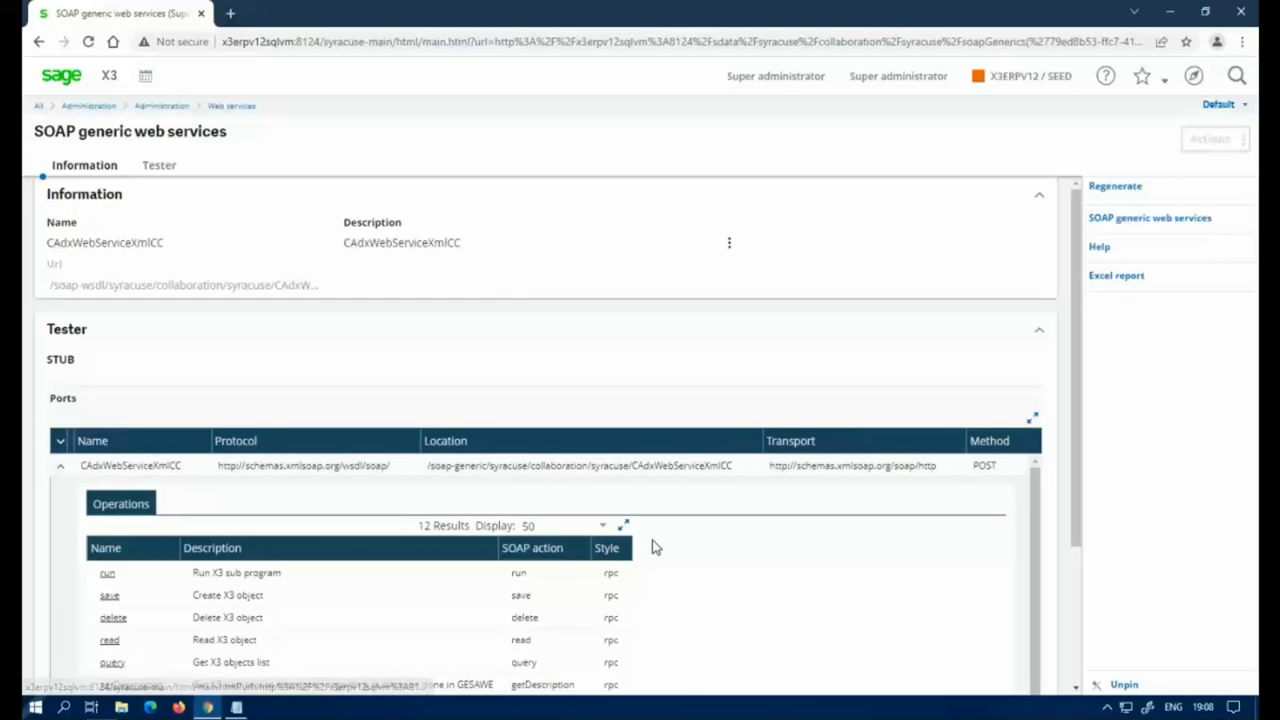
scroll(657, 544, down, 1)
drag(1080, 429, 1128, 617)
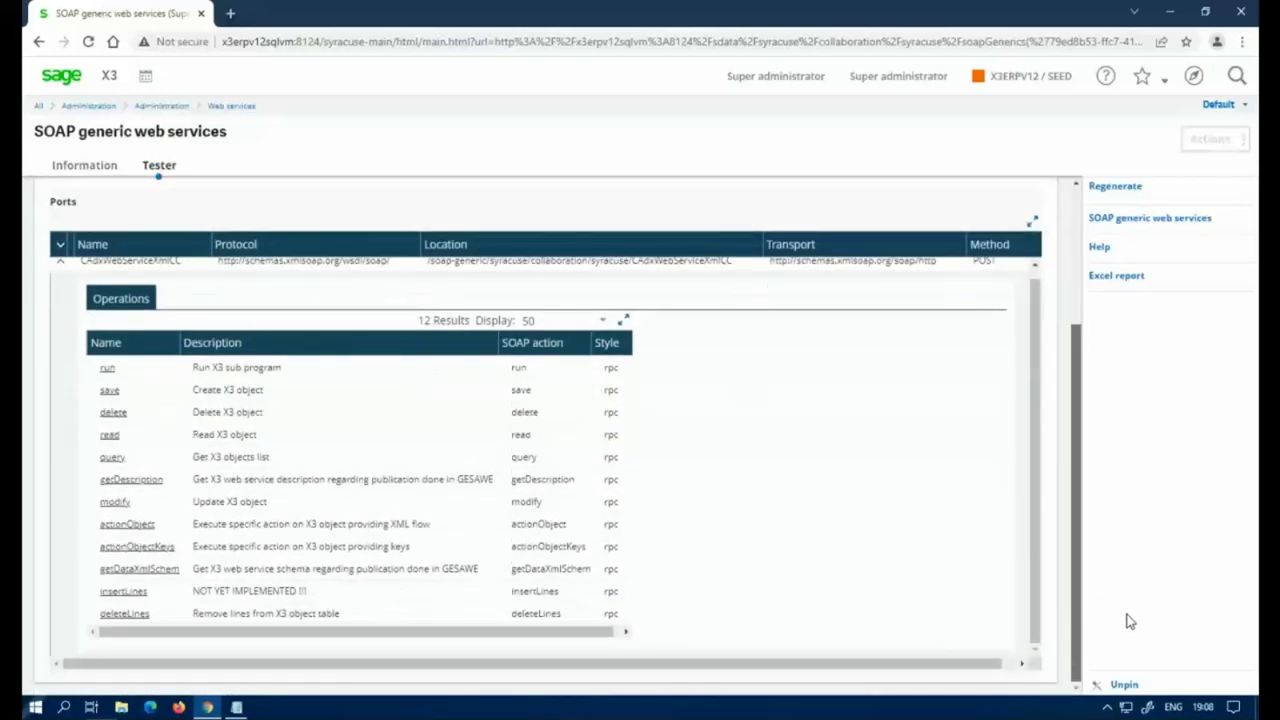
- Fill the query test form: language ENG, pool alias WSP, public name ECMSOH, list size 5
click(109, 462)
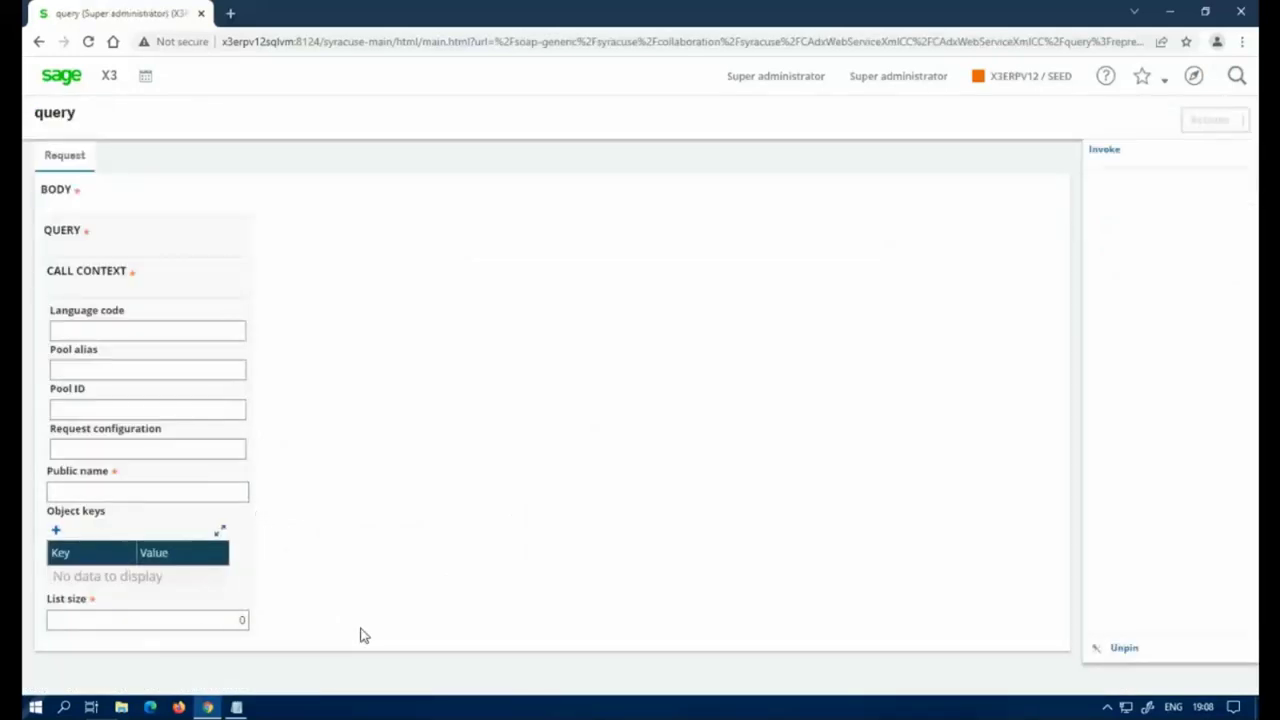
click(183, 330)
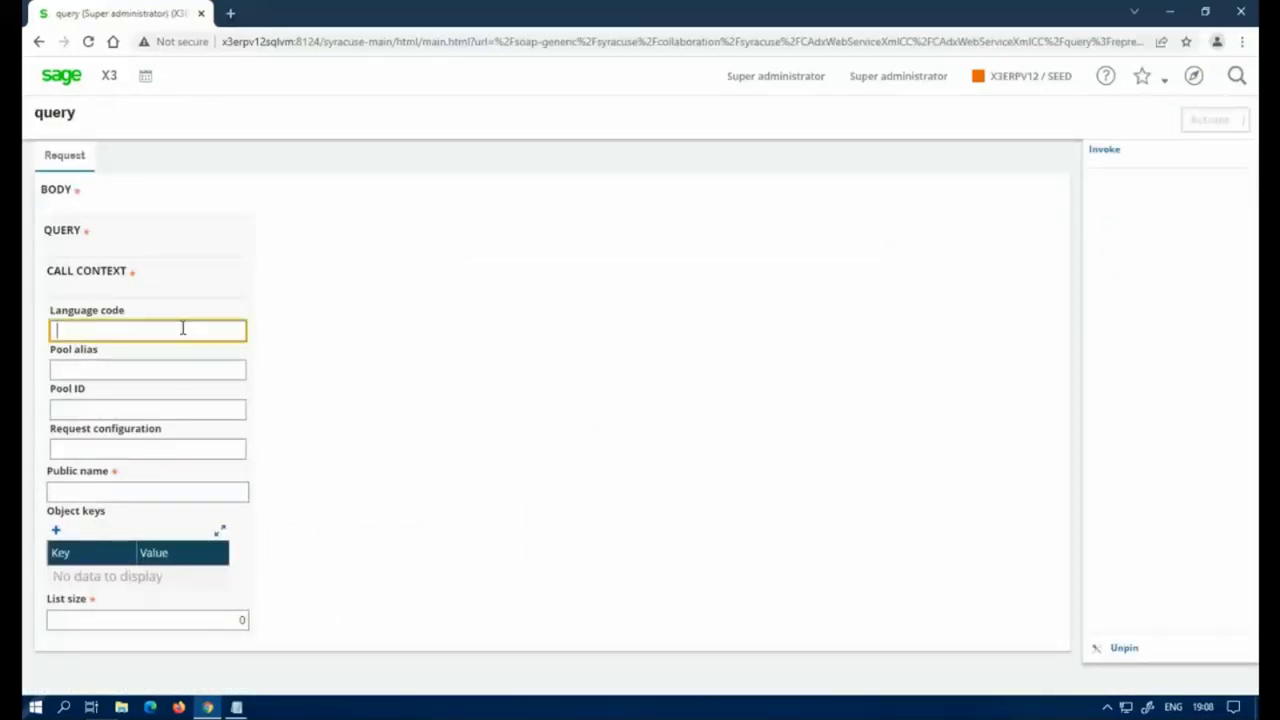
text(ENG)
click(124, 371)
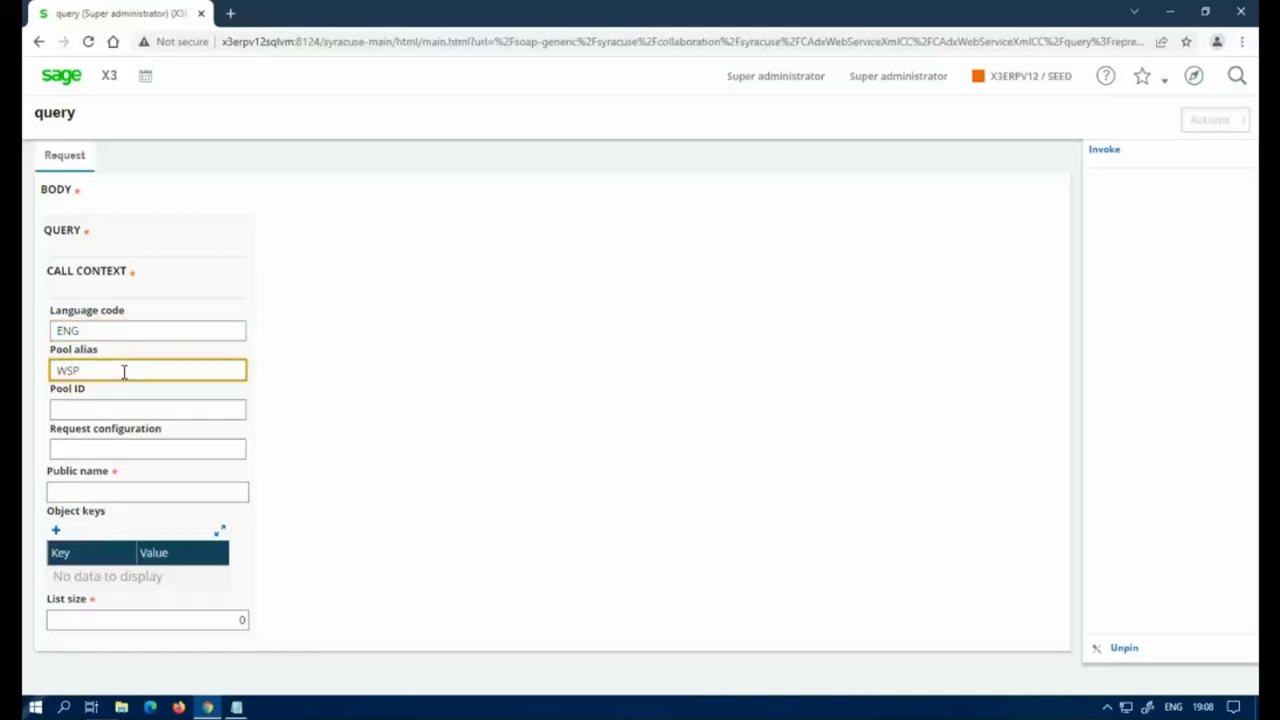
click(149, 490)
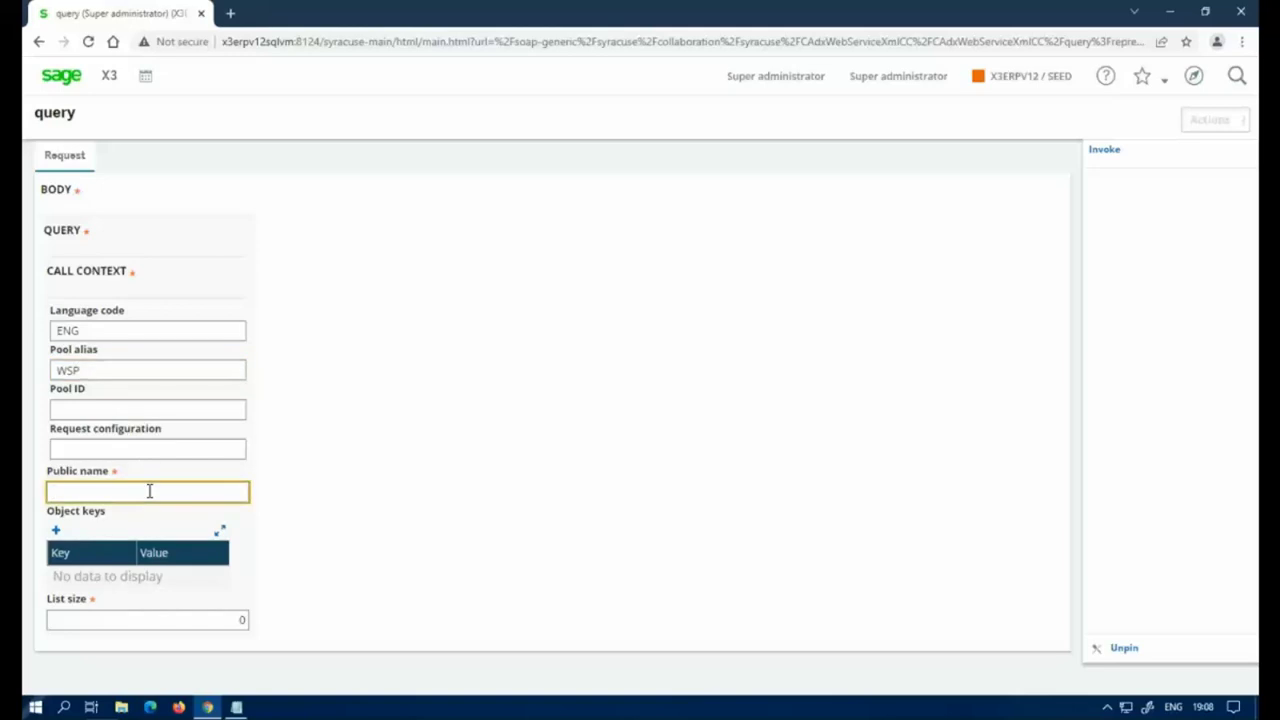
text(ECMSOH)
click(221, 618)
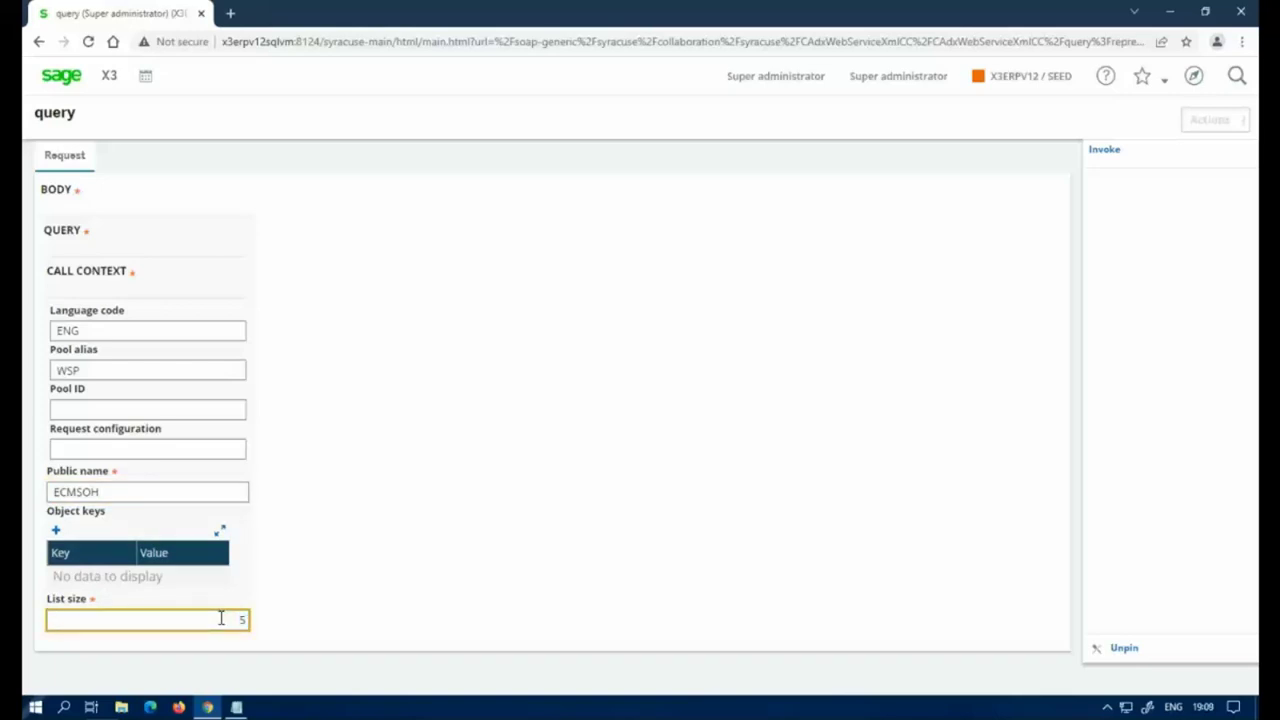
- Invoke the query and review the Response 1 XML showing status 1 and five sales orders
click(1110, 168)
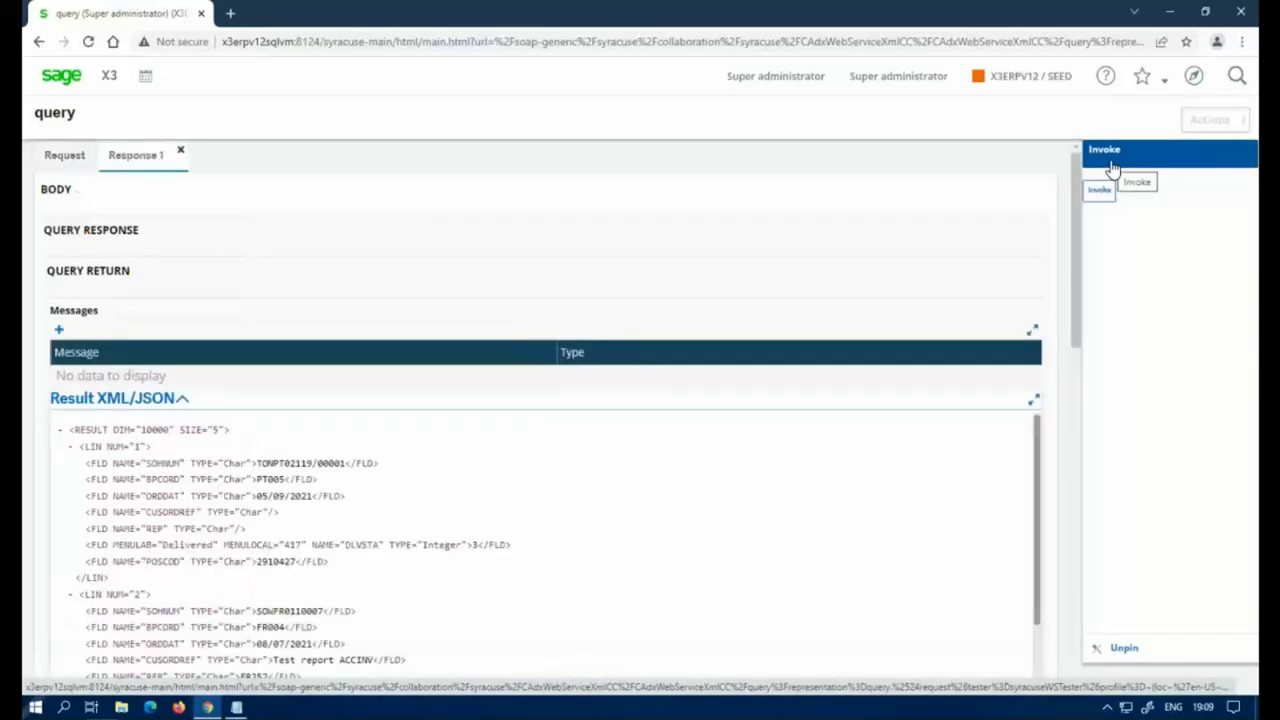
drag(1080, 254, 1094, 343)
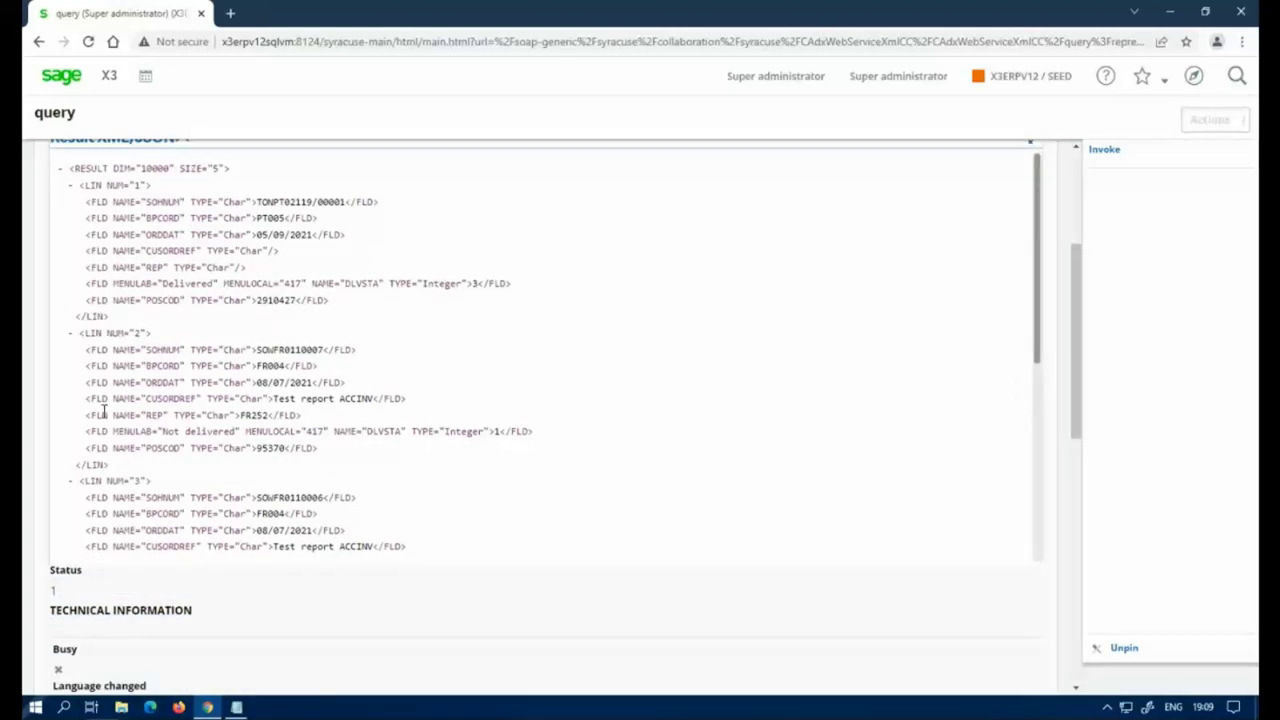
drag(1074, 323, 1074, 190)
click(52, 160)
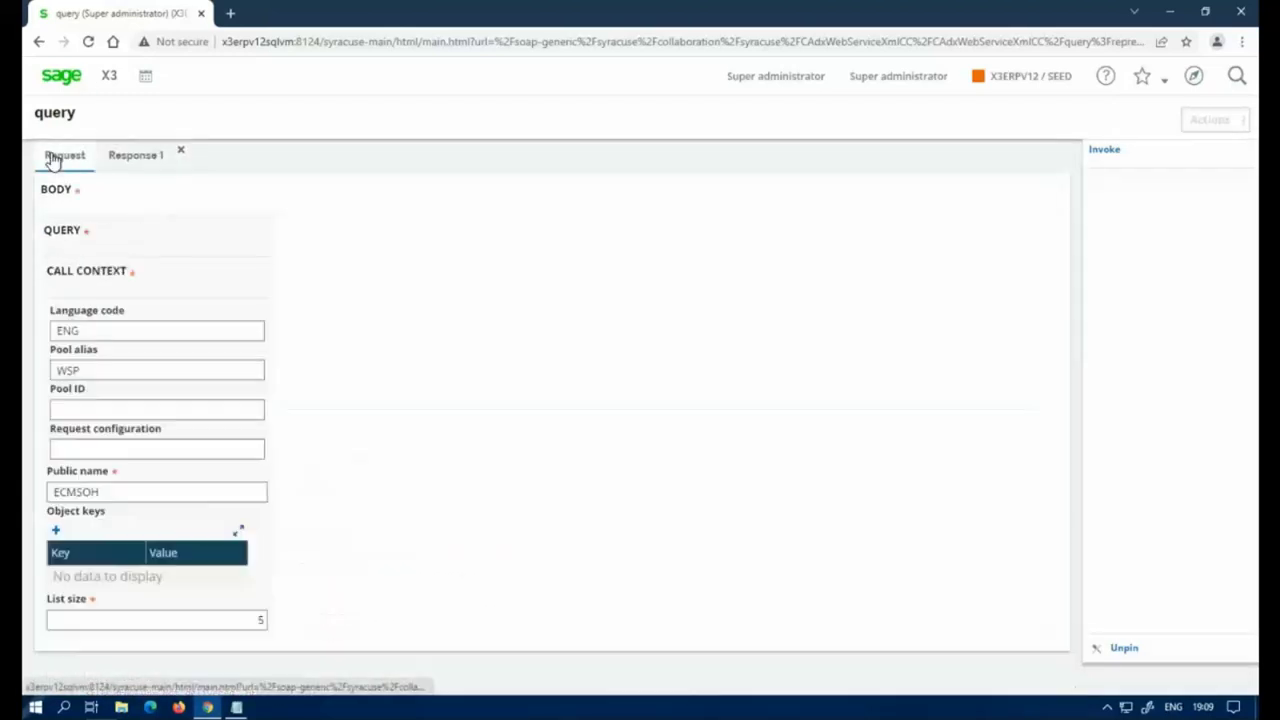
click(102, 450)
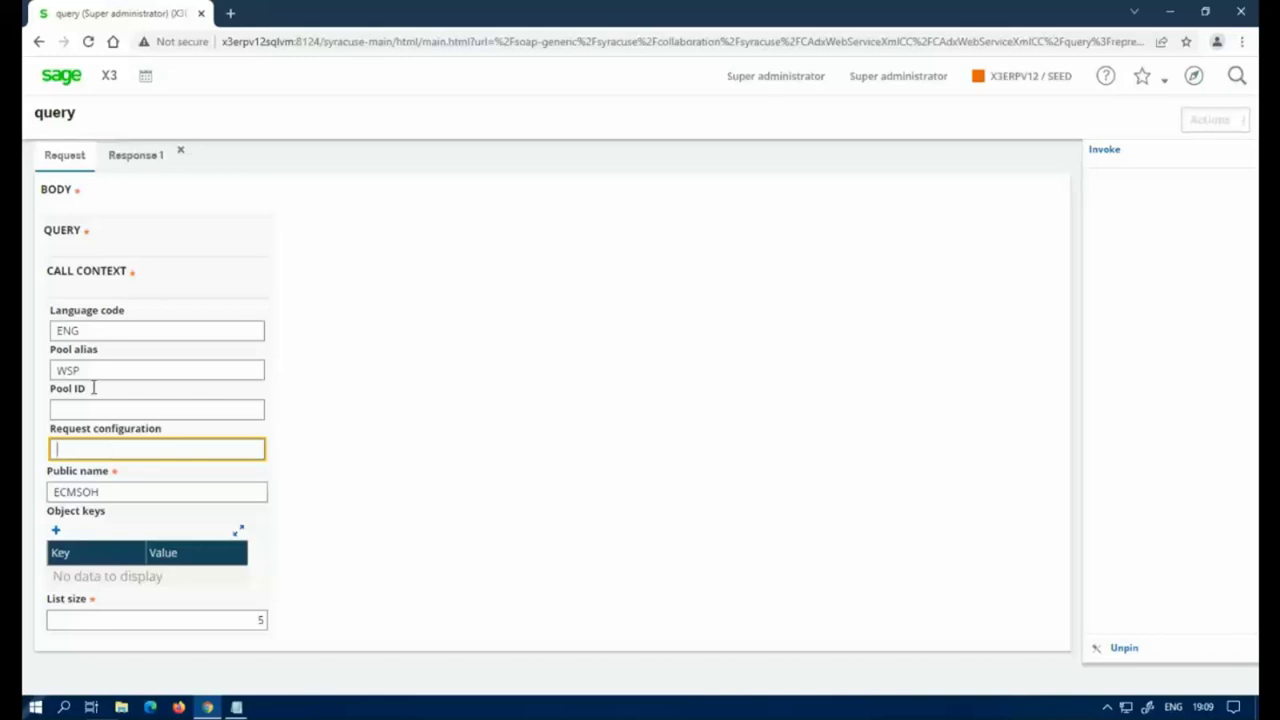
click(135, 168)
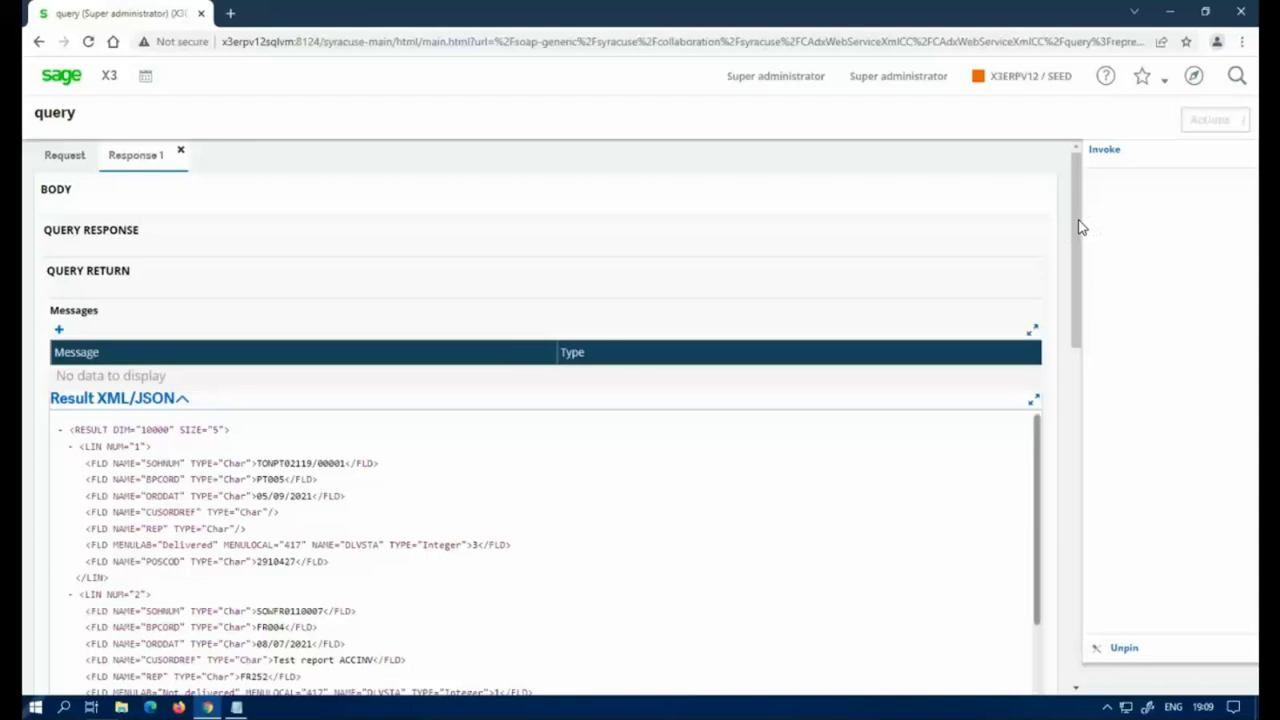
drag(1077, 243, 1077, 314)
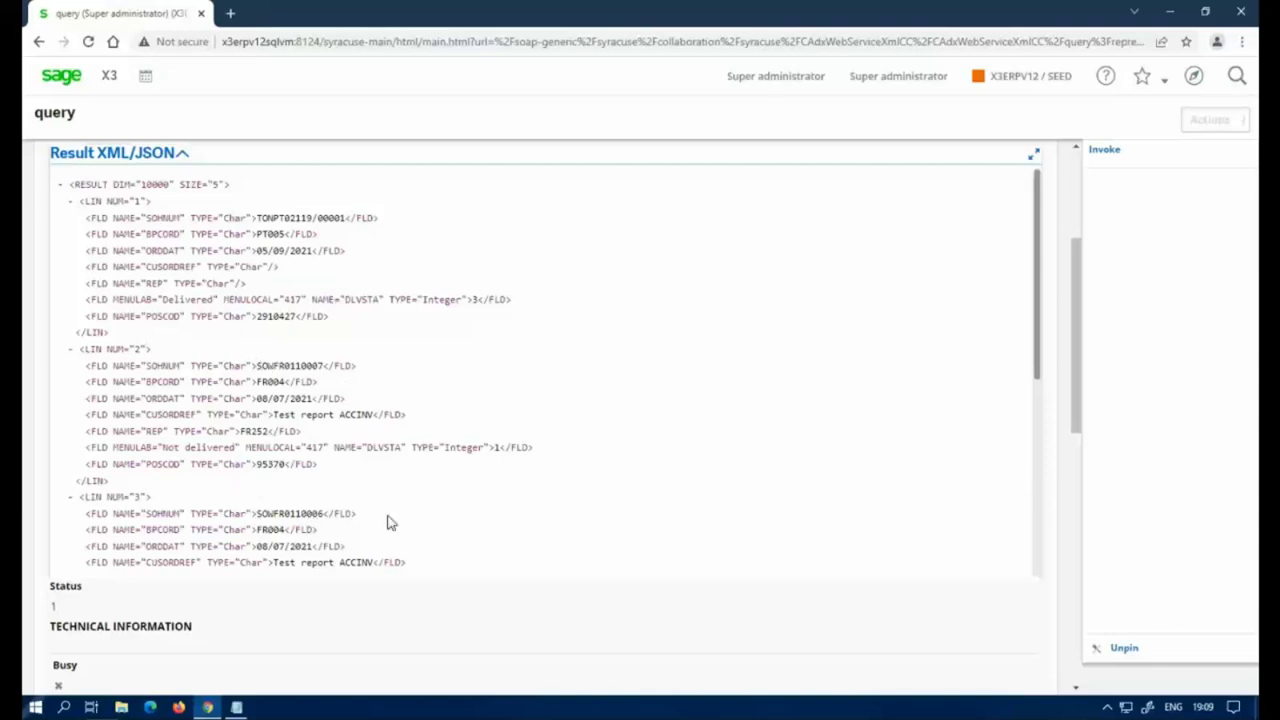
scroll(389, 523, down, 3)
scroll(389, 523, up, 2)
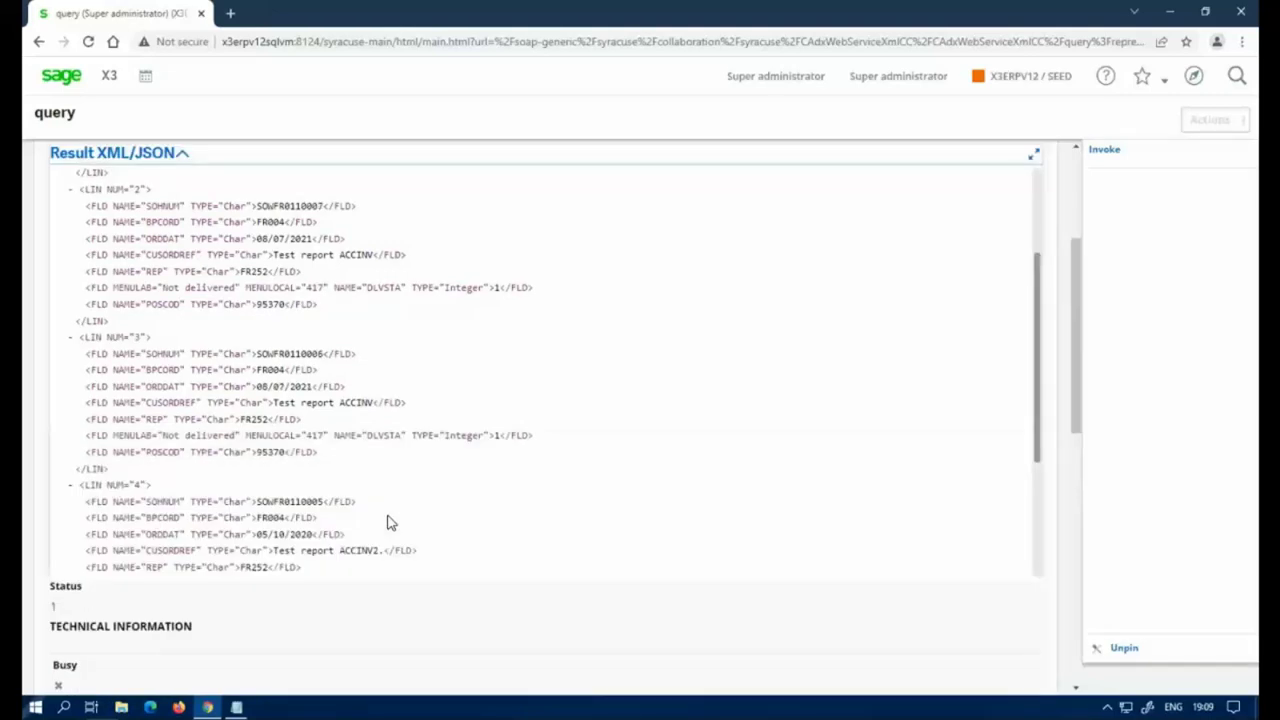
- Open Sales > Orders with the ECM E-commerce orders transaction to view the order list
click(46, 78)
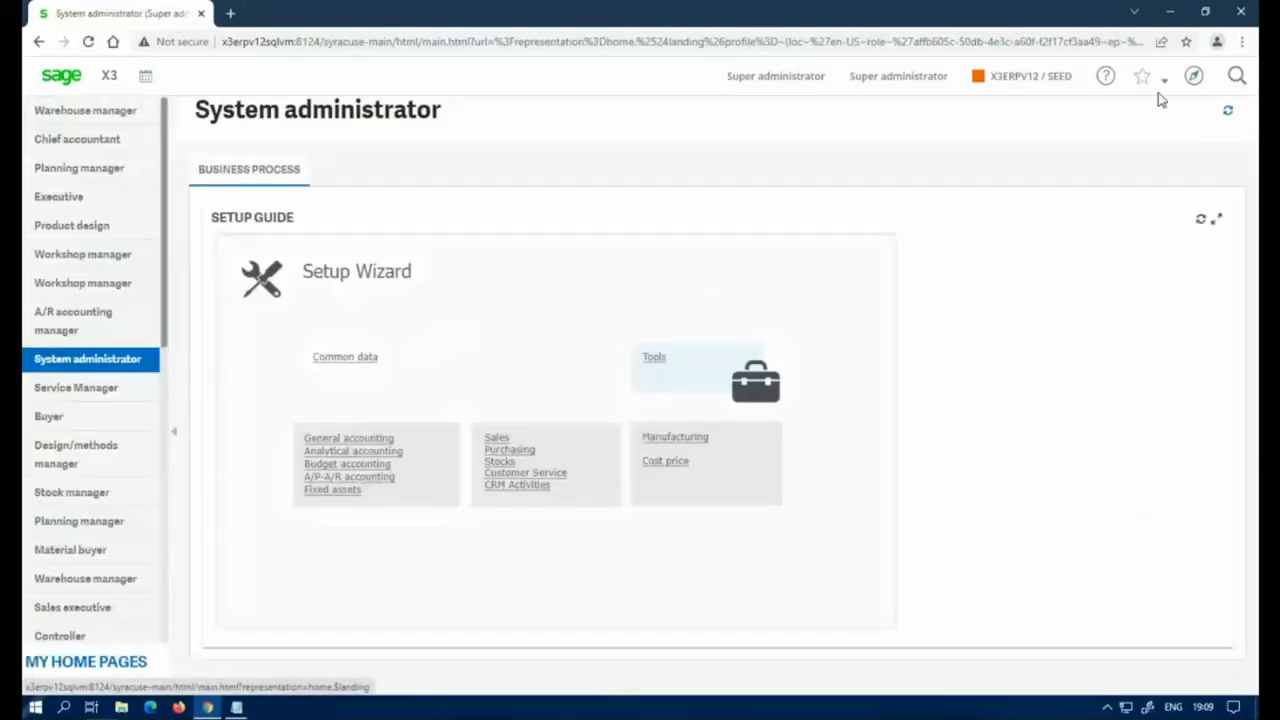
click(1193, 82)
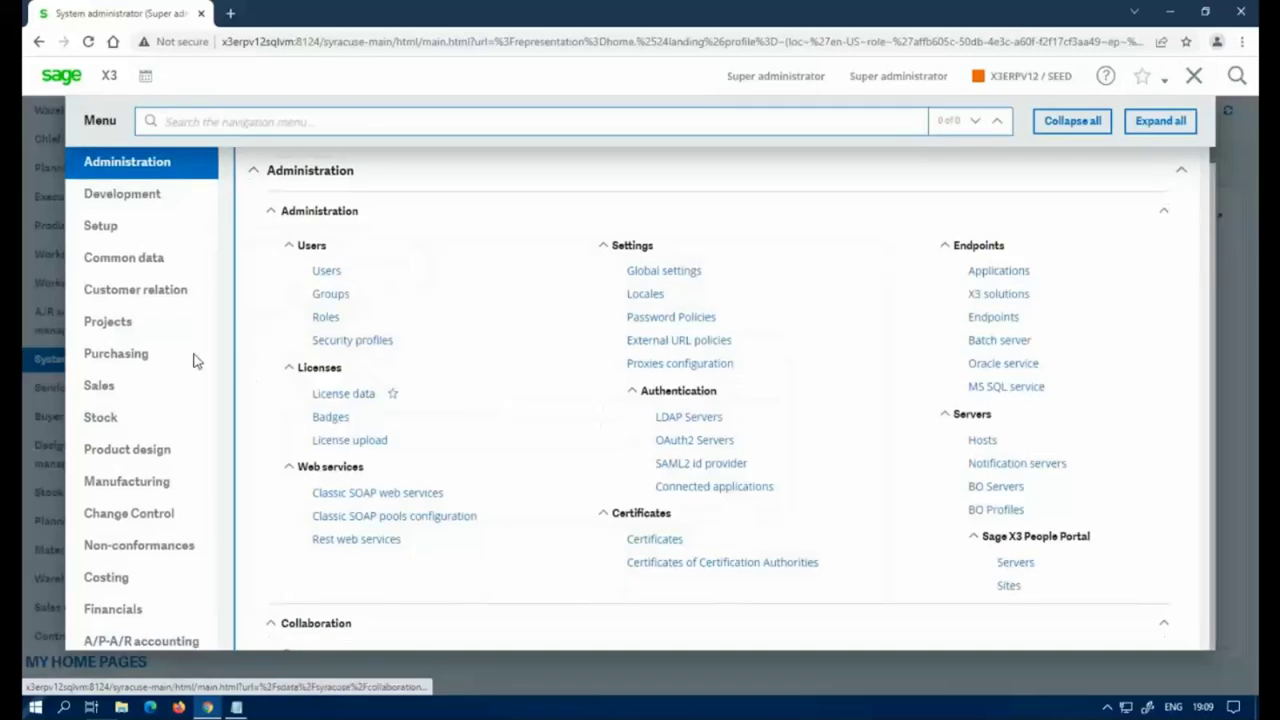
click(118, 386)
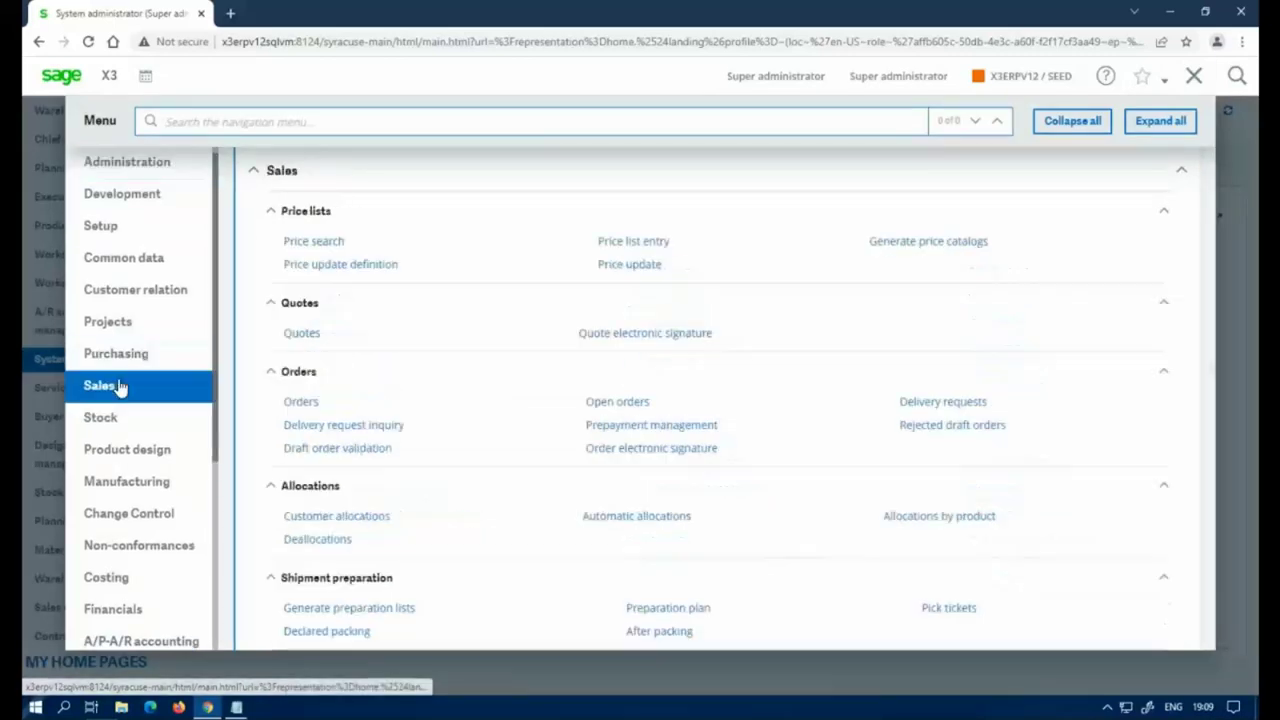
click(293, 403)
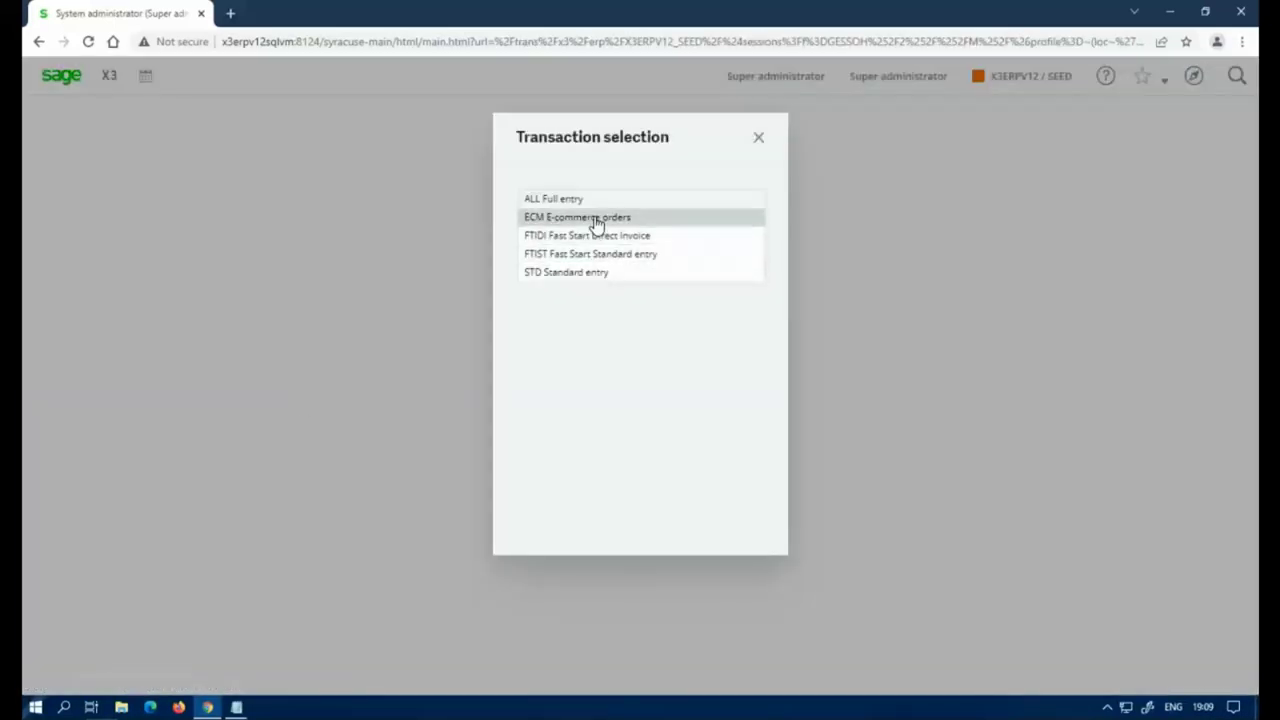
click(597, 220)
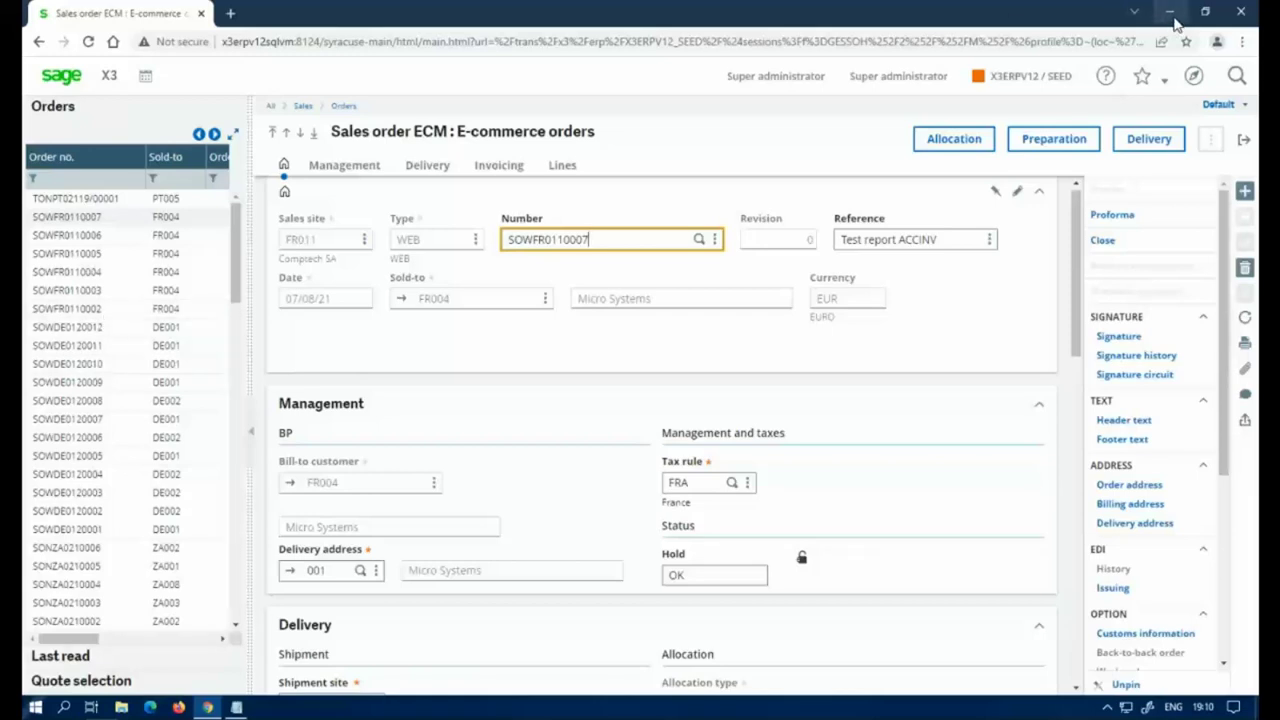
- Minimize, restore, then close the Sage X3 Chrome window to reveal the desktop
click(1170, 13)
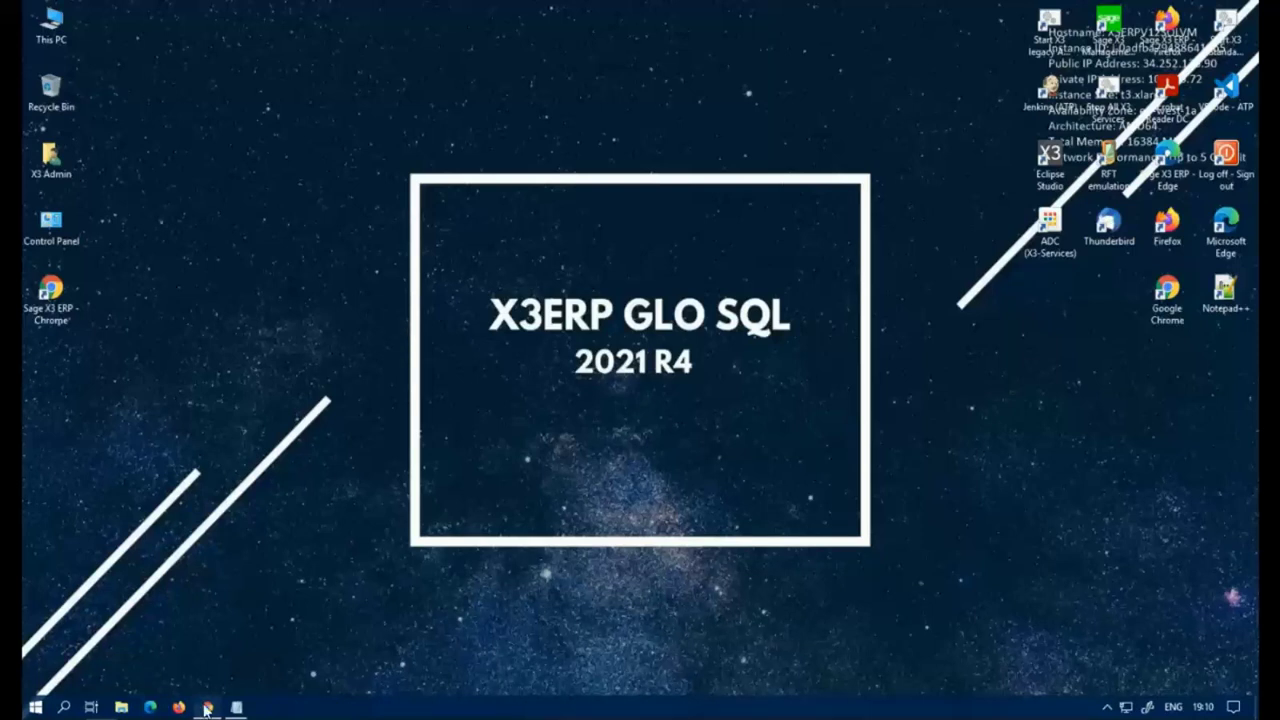
click(207, 707)
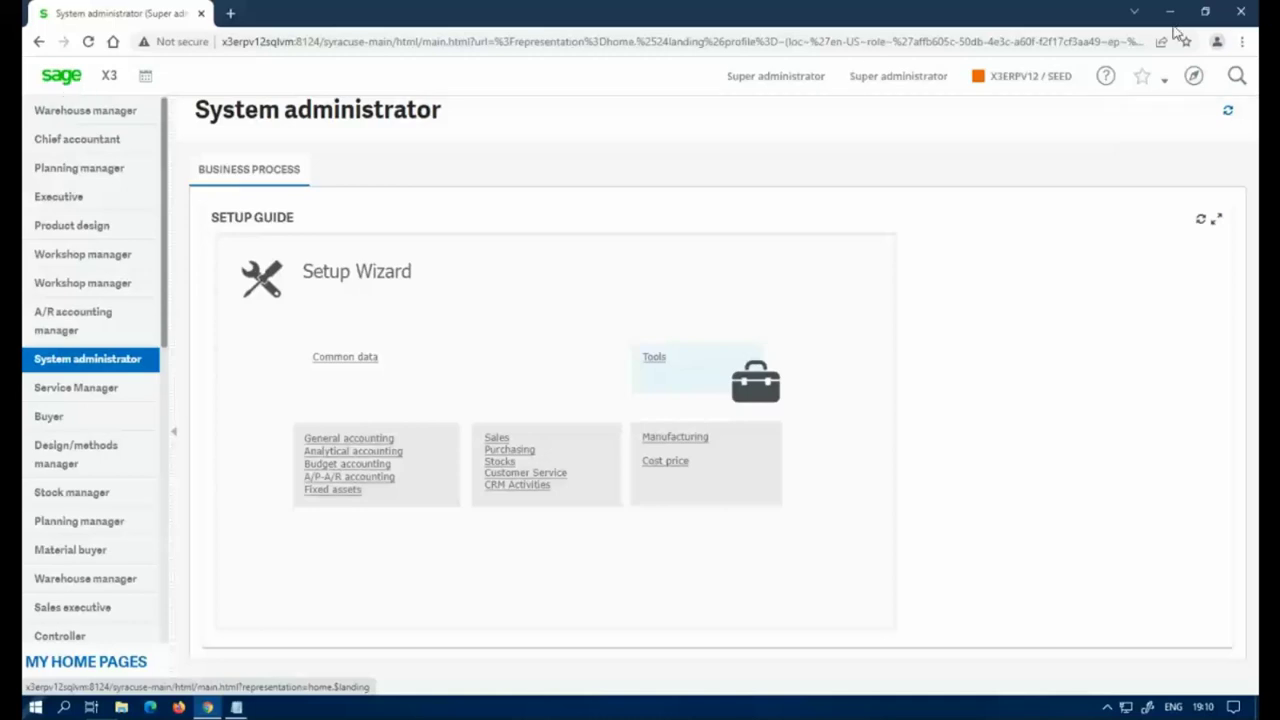
click(1240, 12)
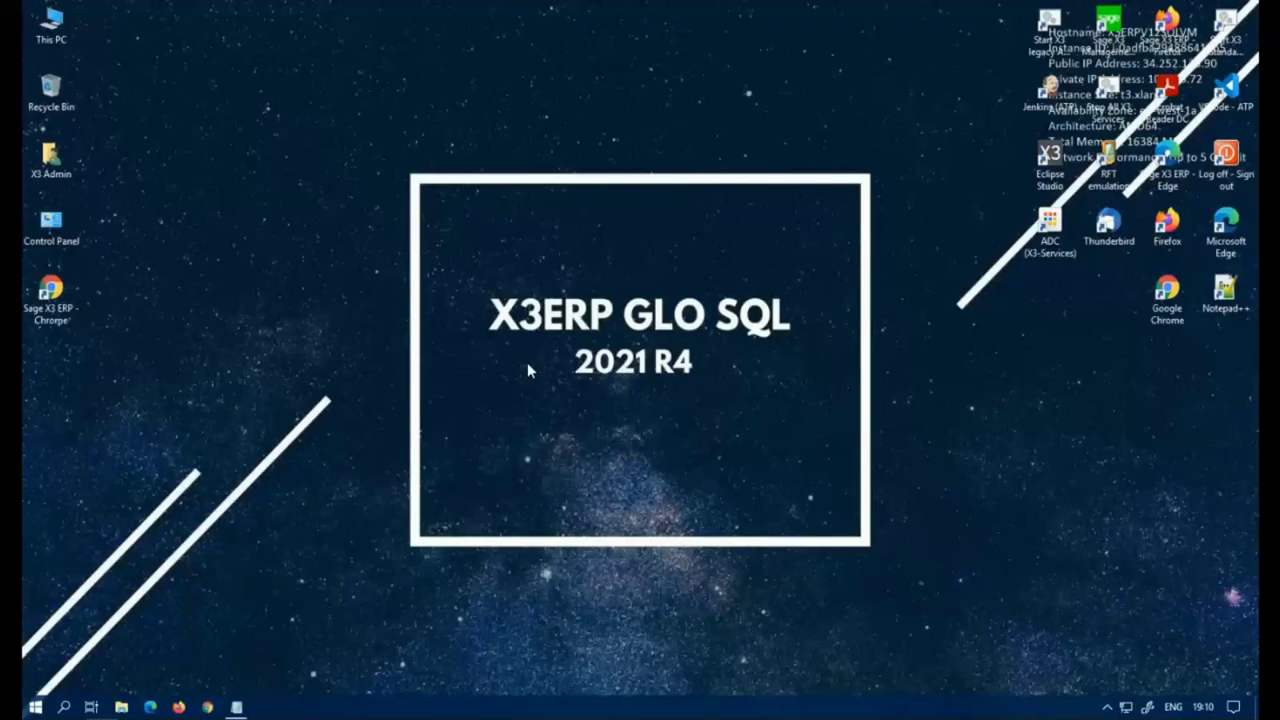